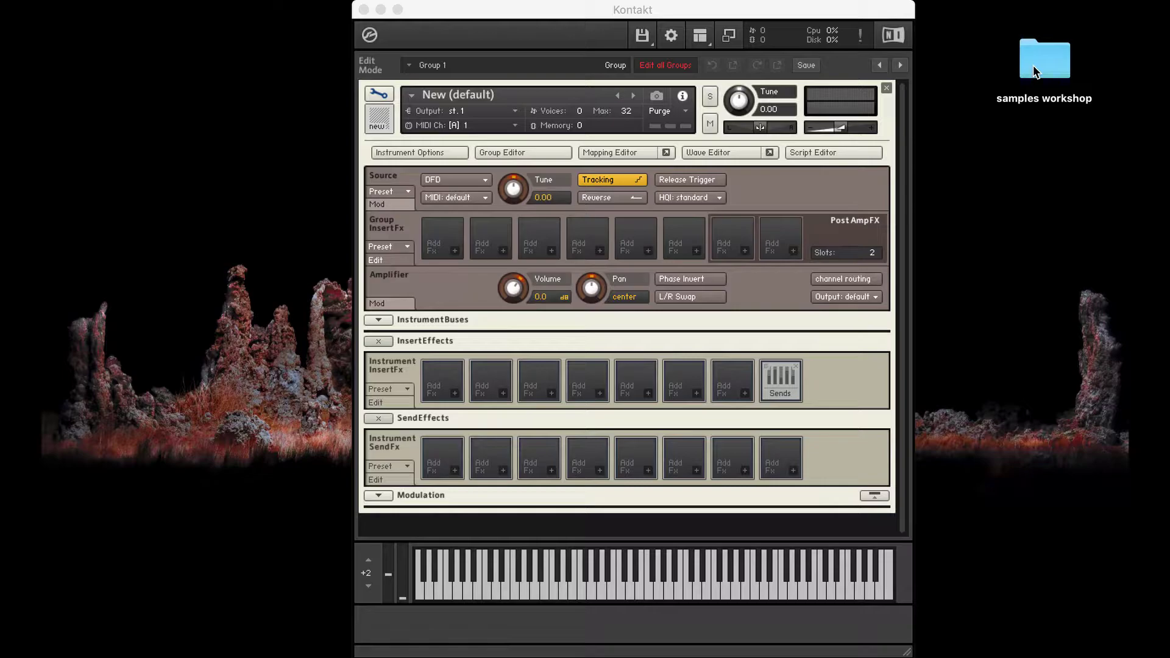
- Open the samples workshop folder on the desktop and go into its dryPRE subfolder
left_click(1034, 66)
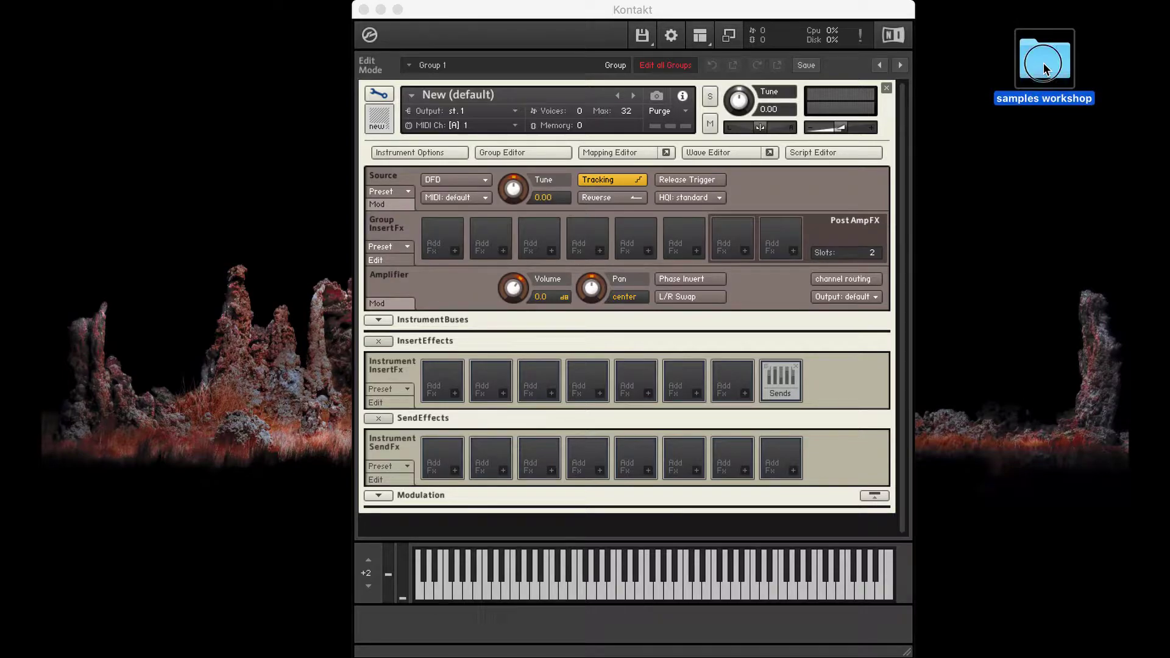
double_click(1043, 65)
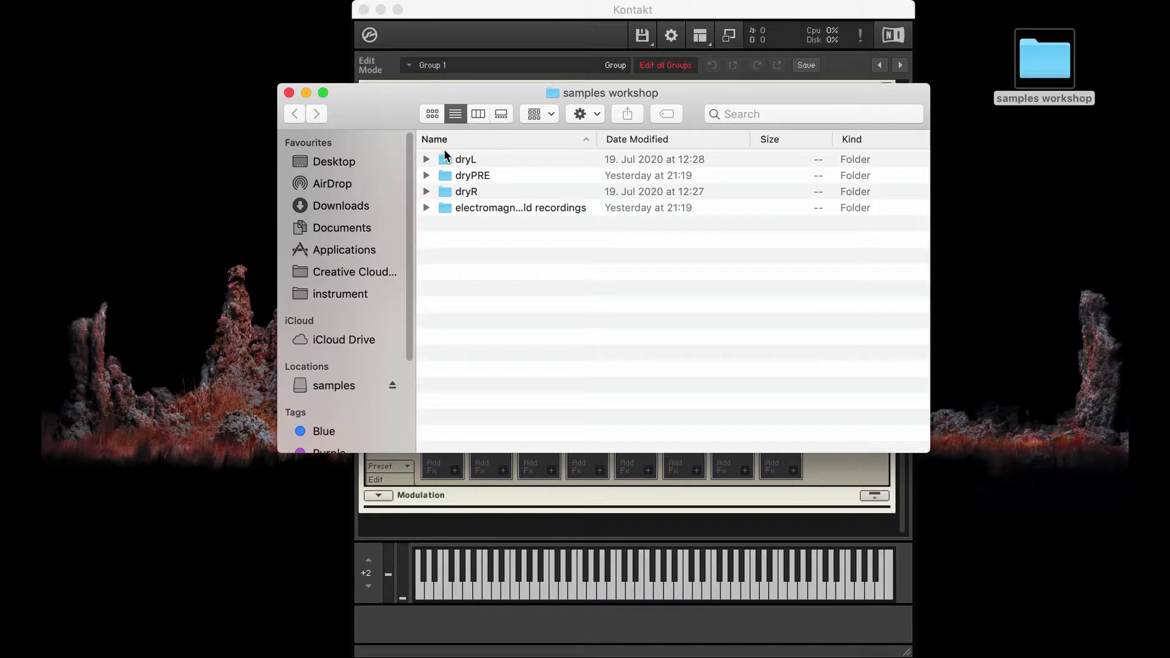
left_click(480, 159)
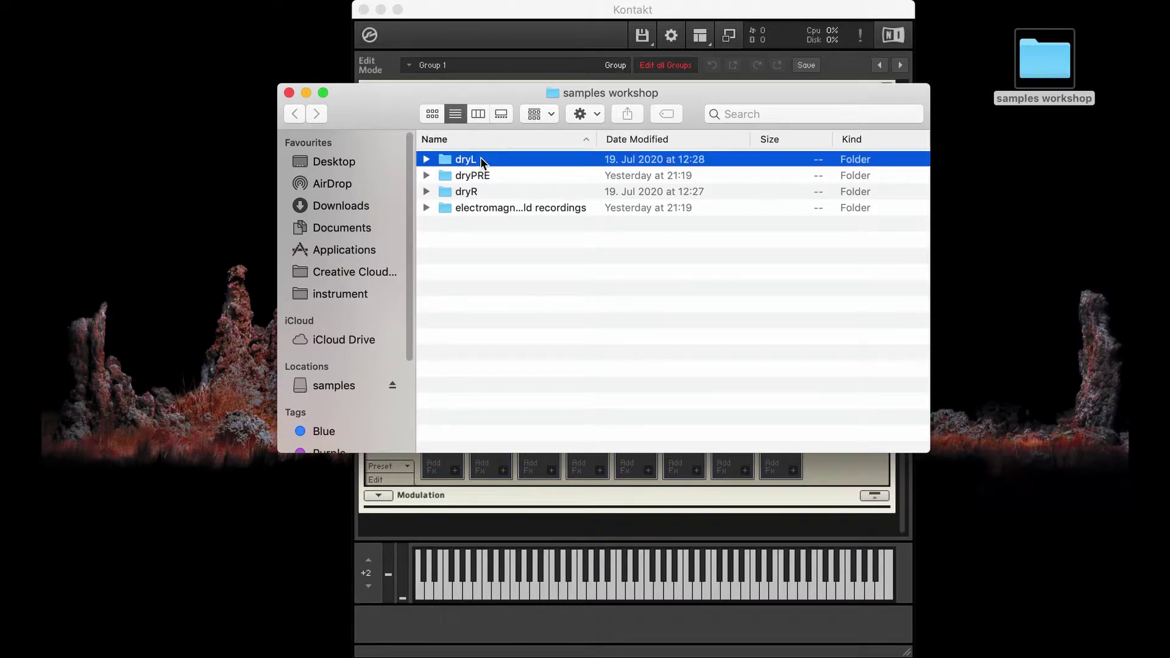
left_click(514, 191)
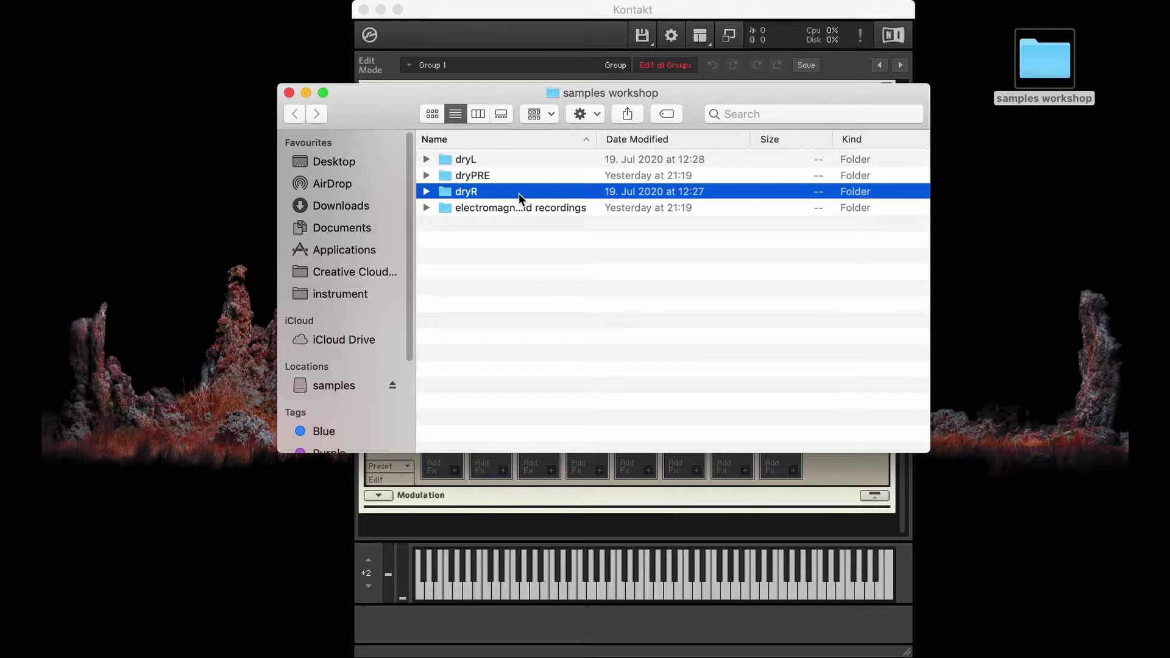
left_click(486, 177)
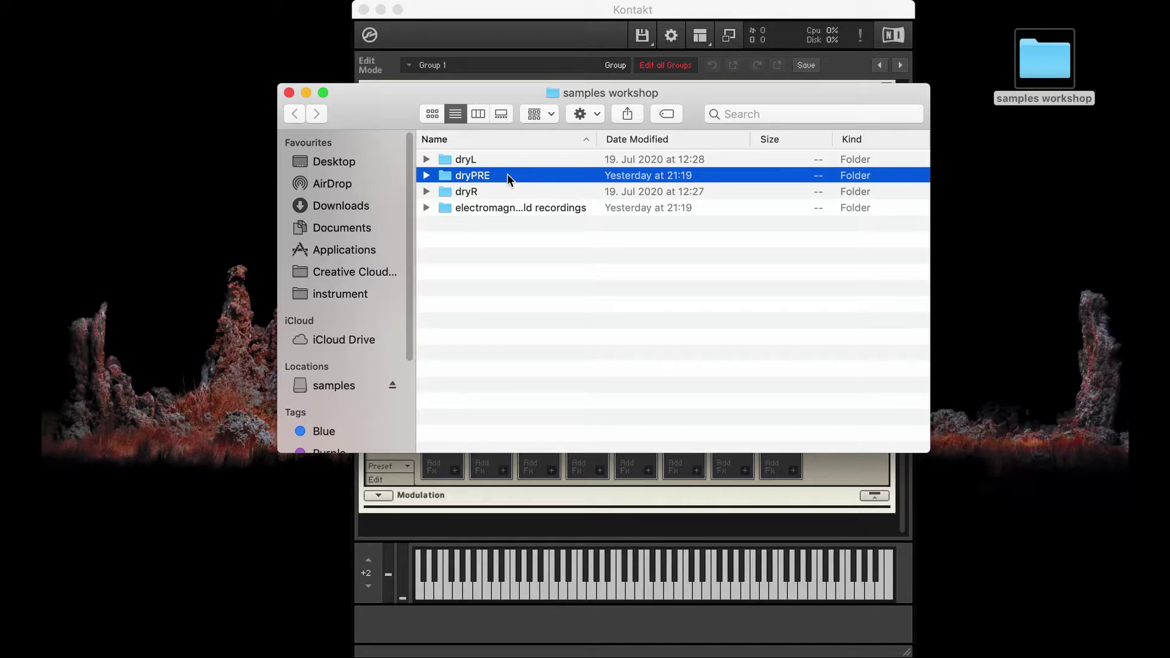
double_click(508, 177)
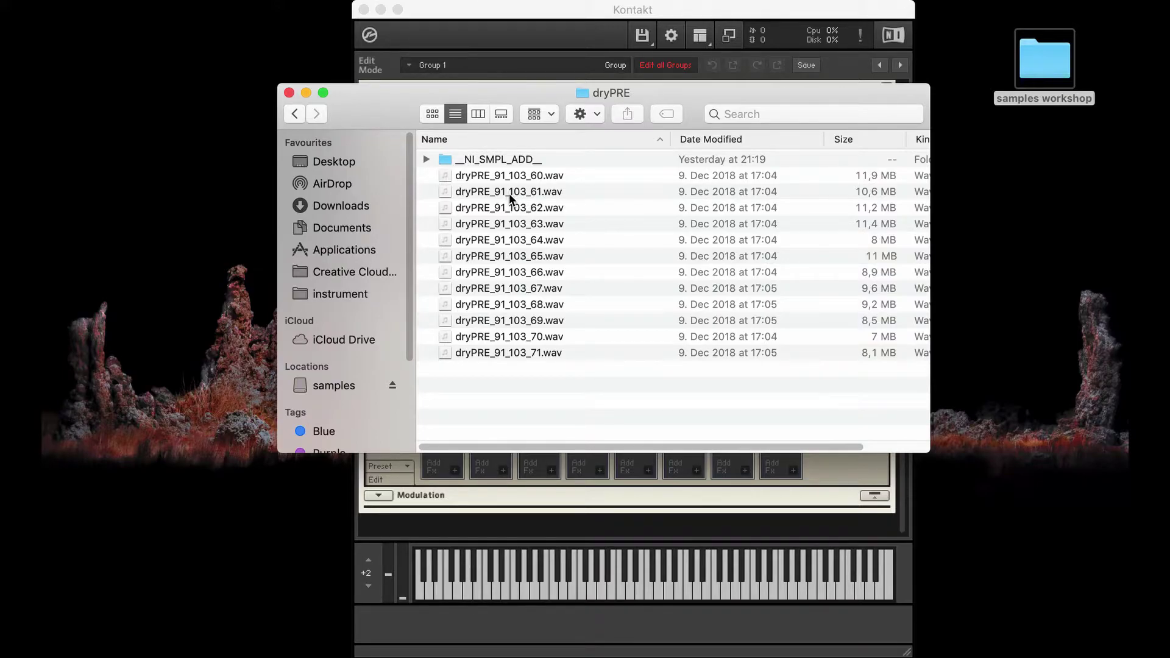
- Switch back to Kontakt, collapse the Insert Effects and Send Effects sections, and show the Mapping Editor
left_click(816, 514)
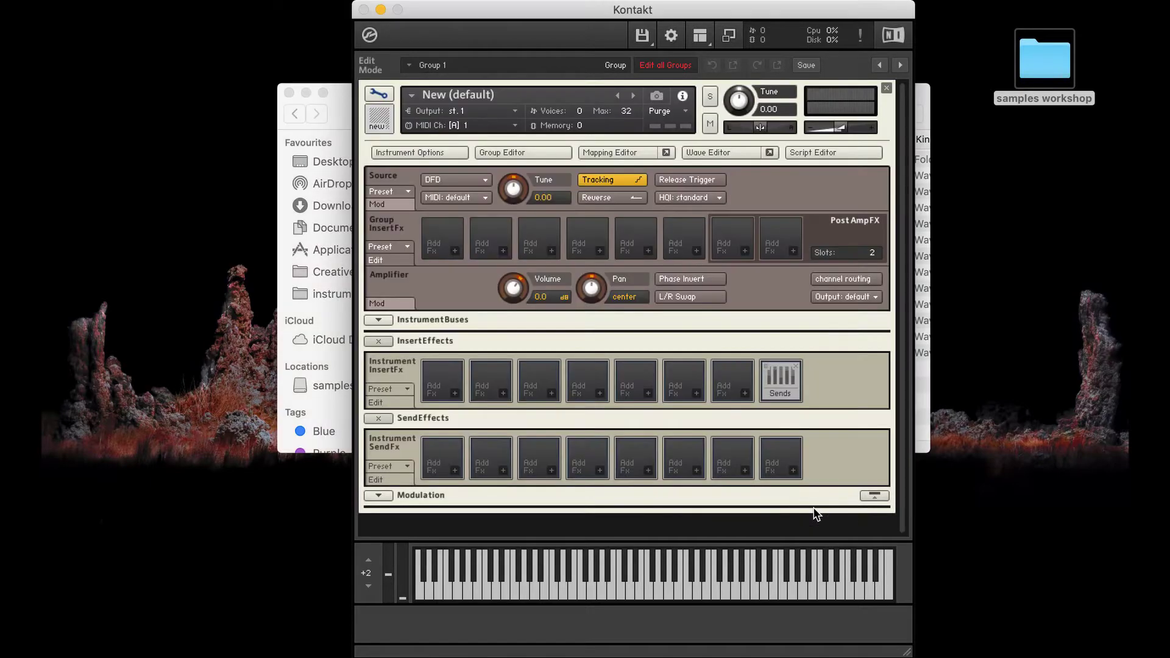
left_click(378, 341)
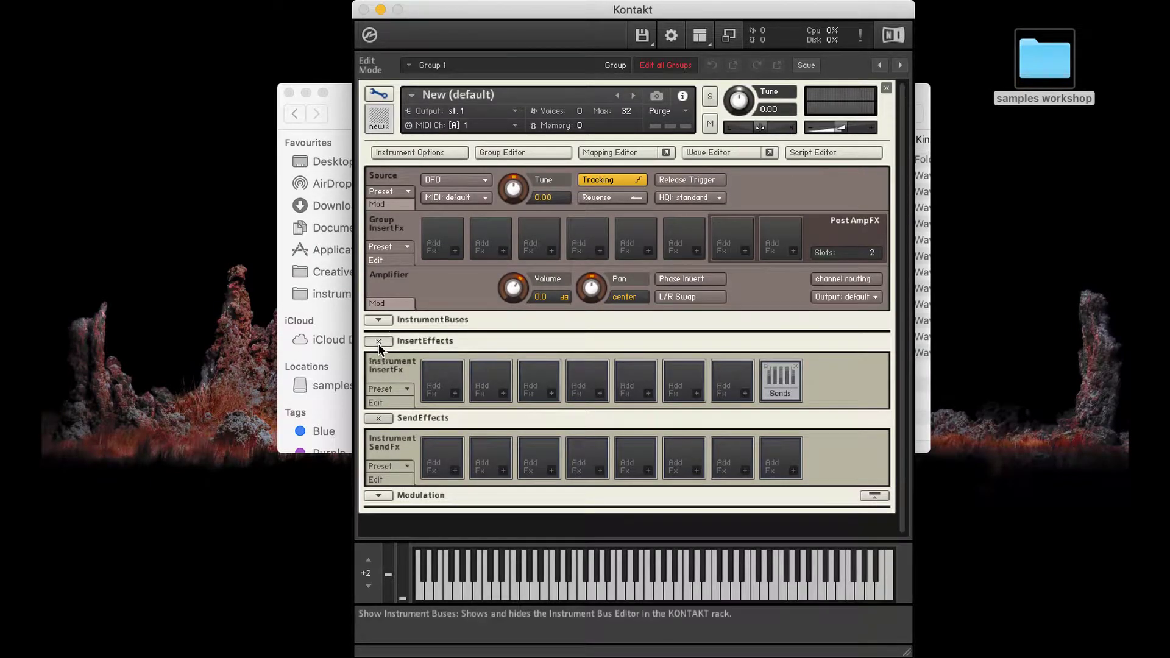
left_click(378, 362)
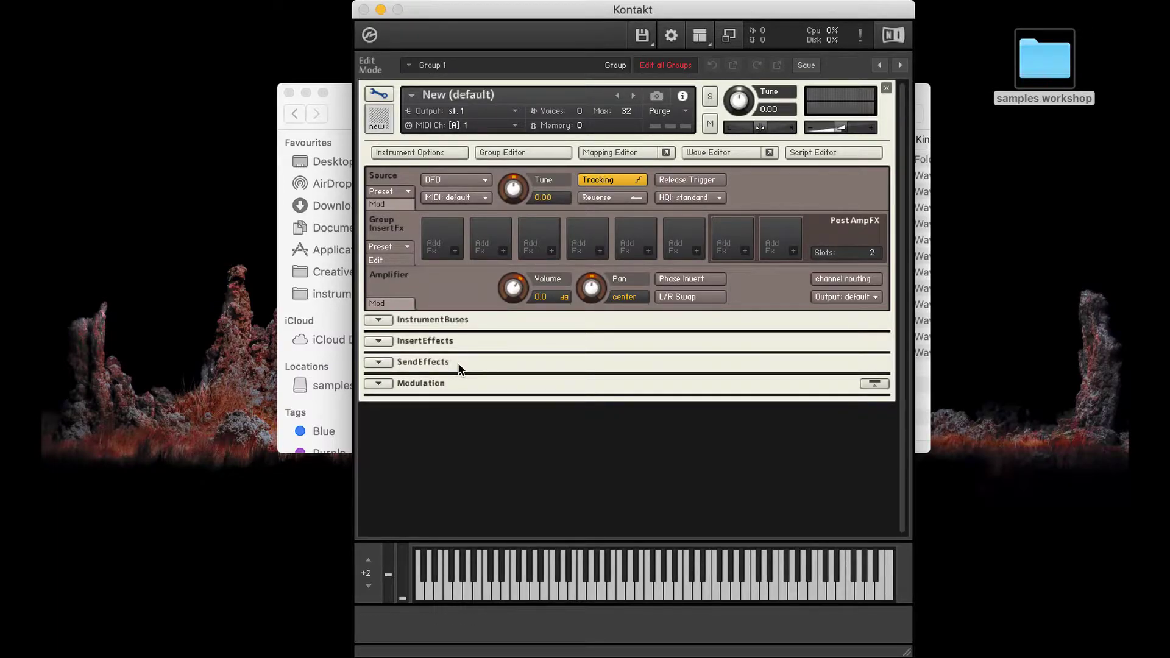
left_click(625, 152)
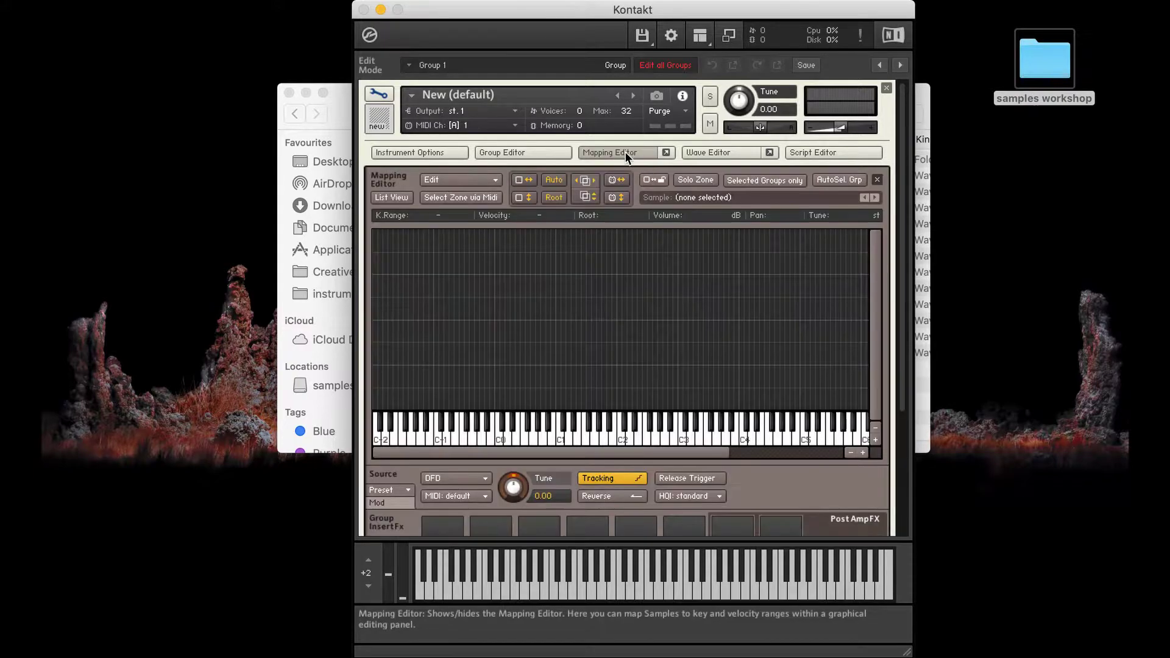
- Move the dryPRE folder window beside the Mapping Editor and try placing dryPRE_91_103_60.wav on the mapping grid
left_click(349, 115)
left_click_drag(397, 111, 926, 53)
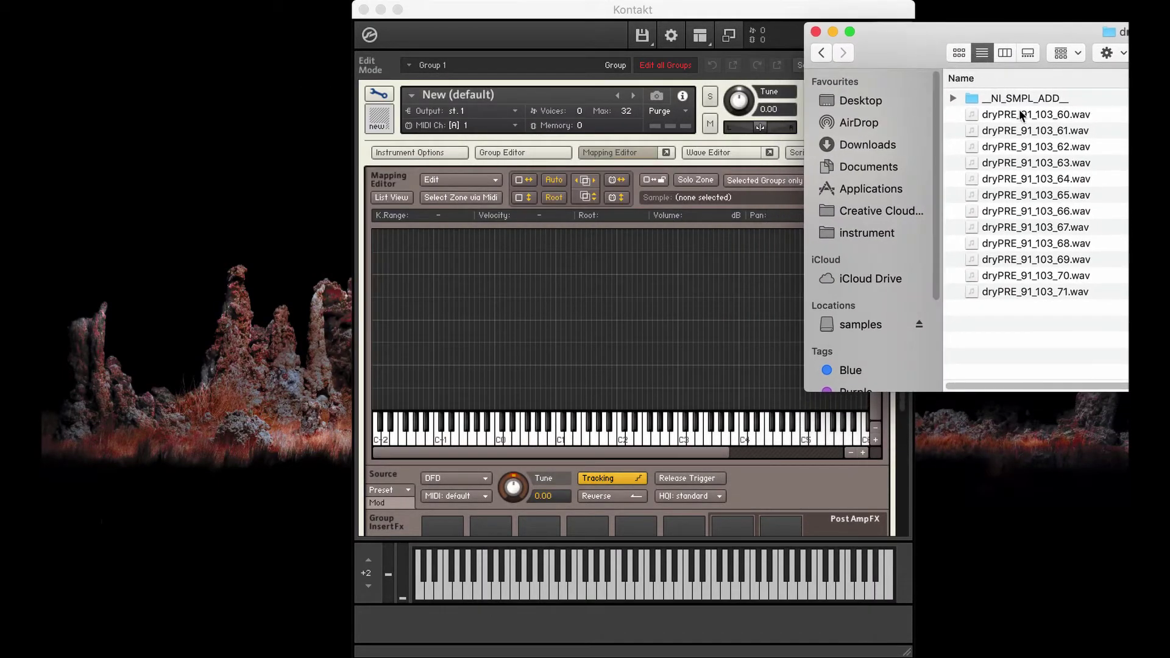
left_click_drag(1019, 117, 542, 240)
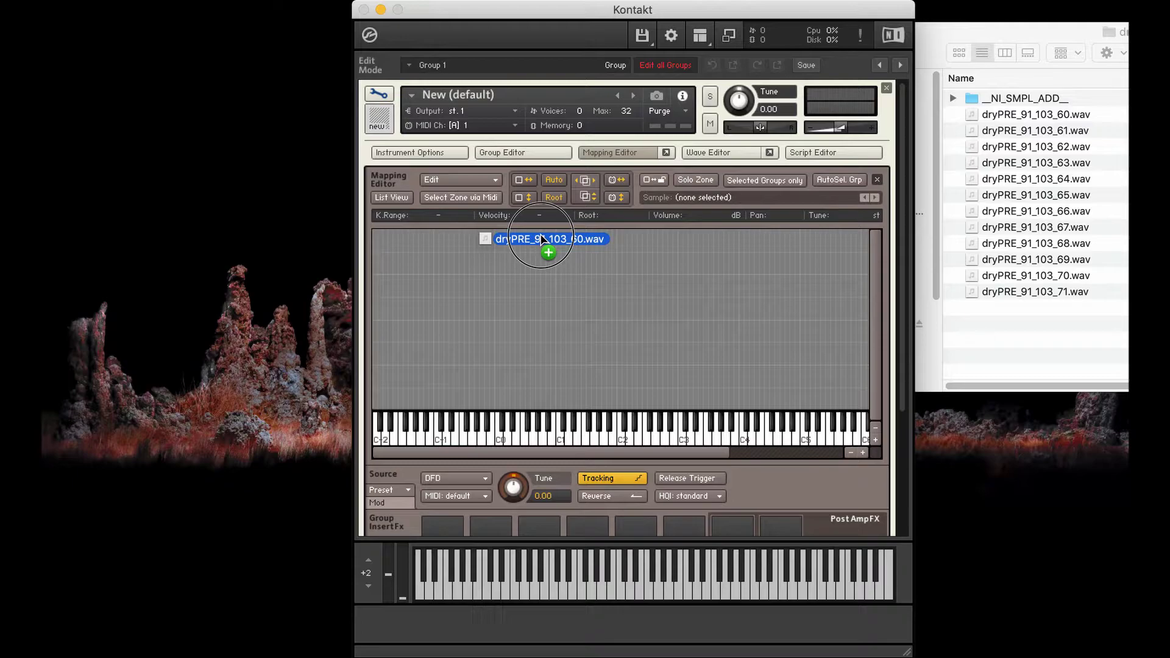
left_click_drag(541, 239, 577, 388)
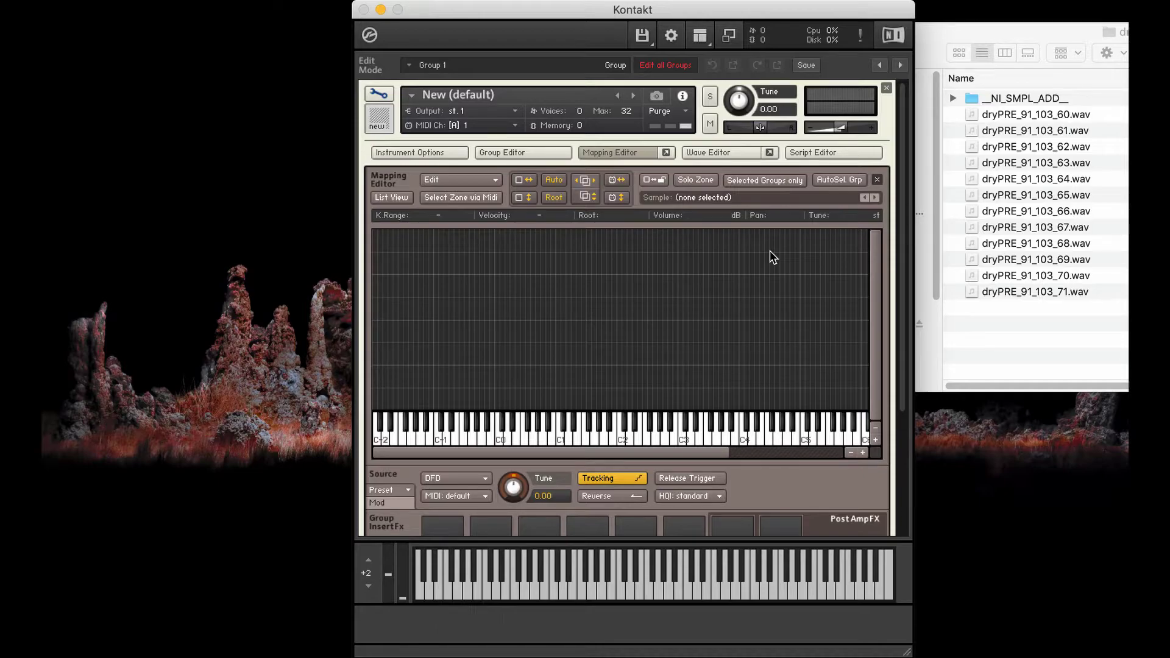
- Map dryPRE_91_103_60.wav across the full key range C-2 to G8 and set its root key to C4
left_click(1037, 115)
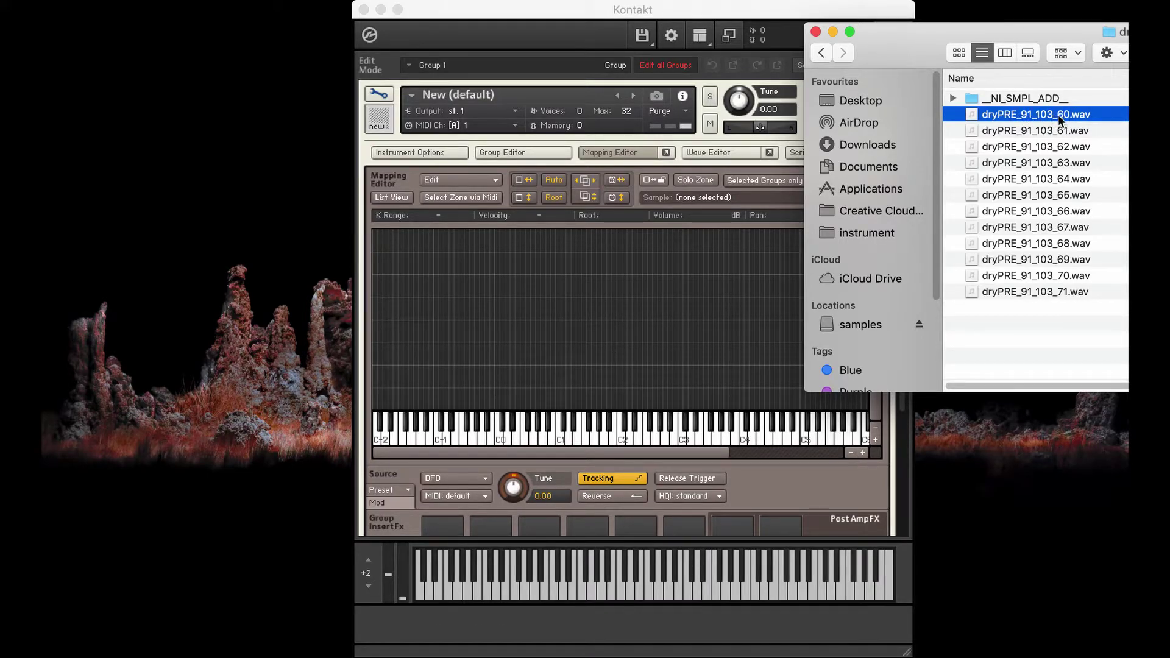
left_click_drag(1058, 114, 503, 233)
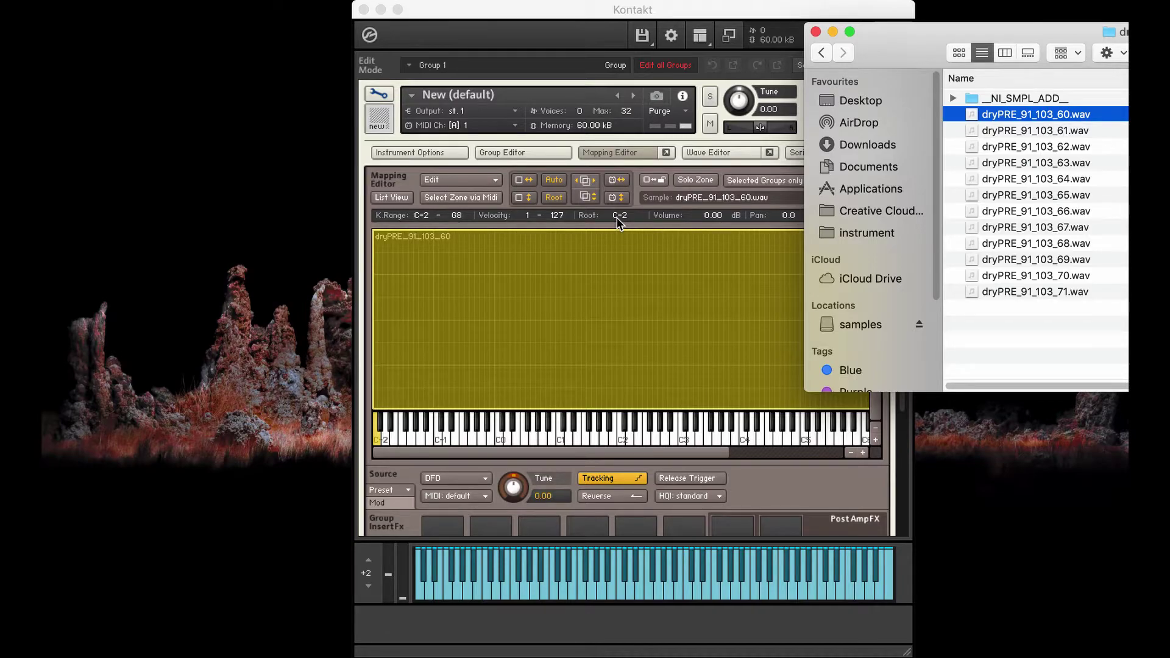
left_click(617, 218)
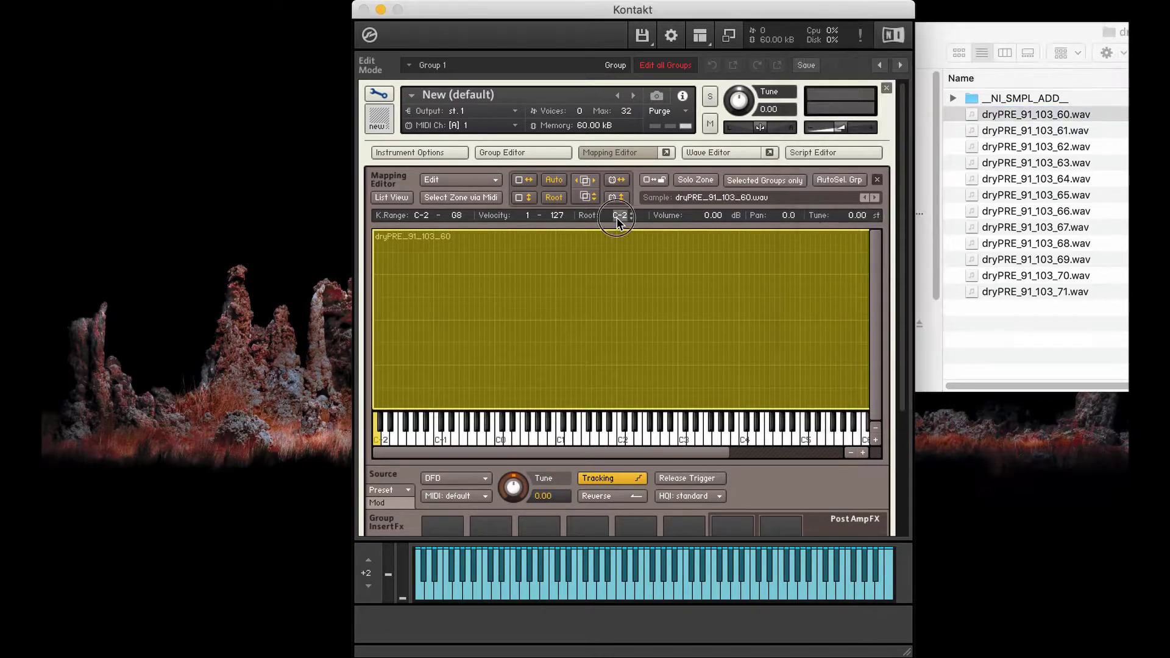
key("Return")
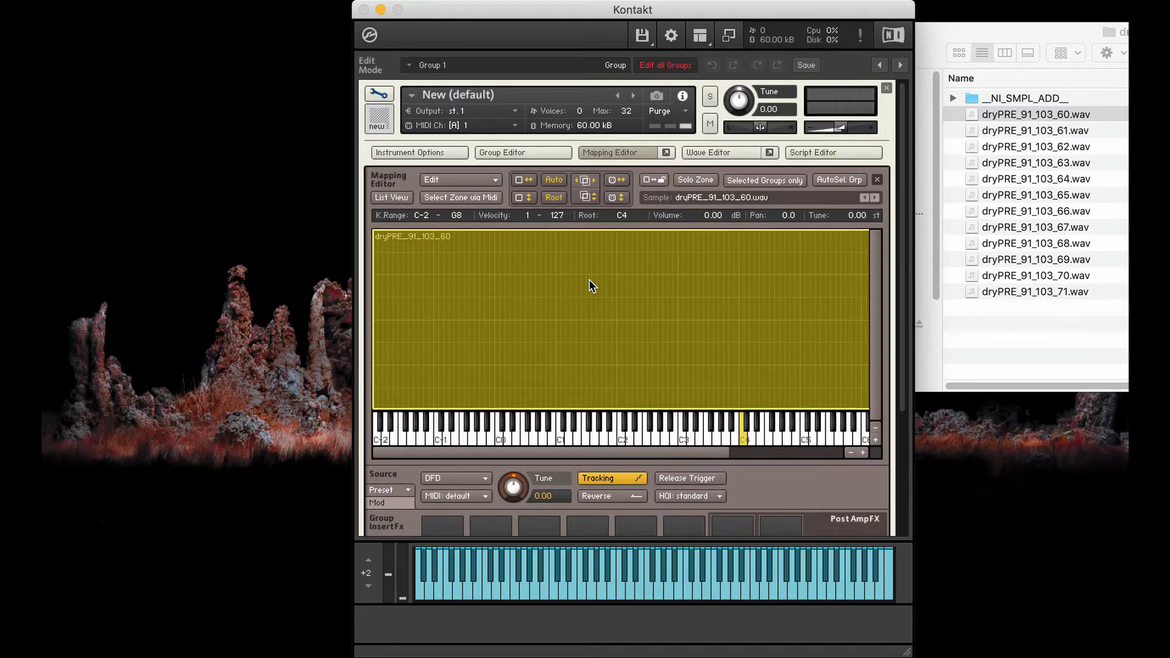
- Limit the dryPRE_91_103_60 zone to the lower half of the velocity range, 1 to 63
scroll(589, 286, "right", 5)
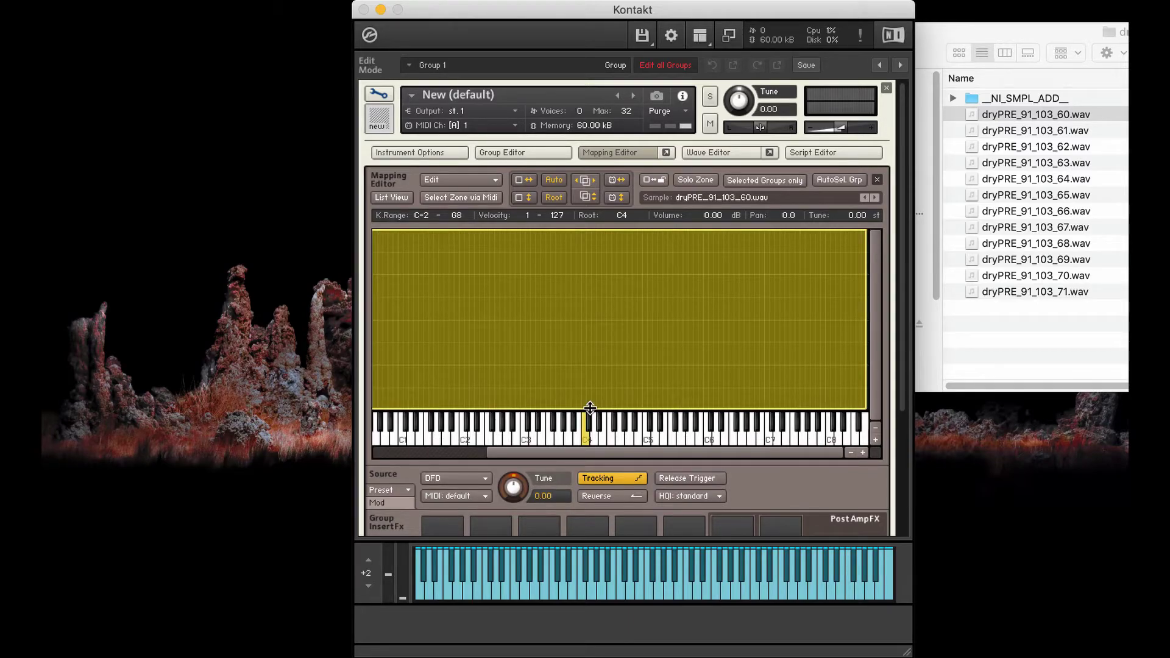
mouse_move(590, 408)
left_mouse_down()
mouse_move(587, 353)
mouse_move(569, 417)
left_mouse_up()
mouse_move(605, 231)
left_mouse_down()
mouse_move(600, 282)
mouse_move(610, 208)
mouse_move(583, 235)
left_mouse_up()
left_click_drag(637, 231, 630, 322)
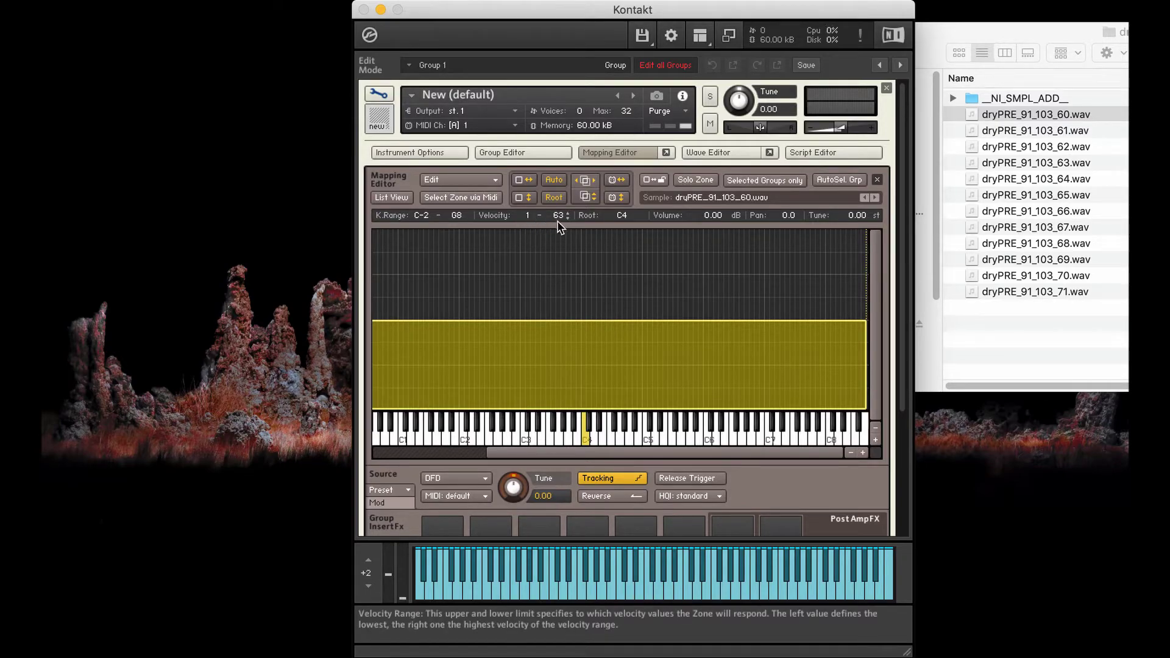
- Map dryPRE_91_103_61.wav across the full key range at velocities 64 to 127, with root key C4
left_click(1052, 136)
left_click_drag(1052, 136, 582, 231)
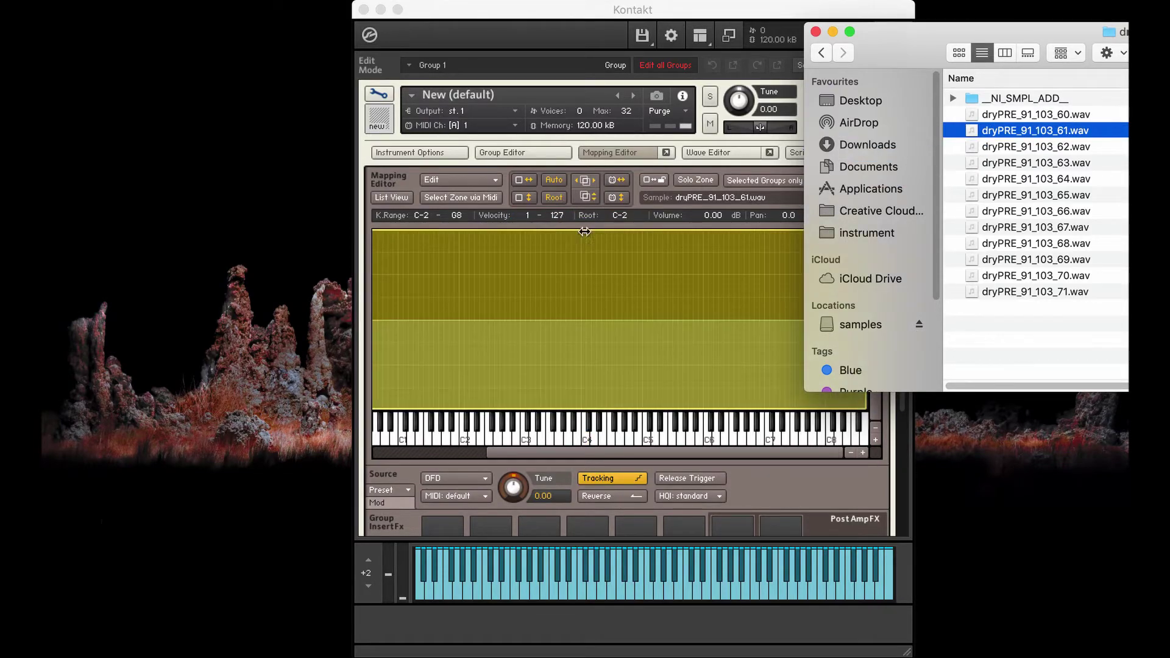
left_click(664, 268)
left_click_drag(655, 407, 667, 319)
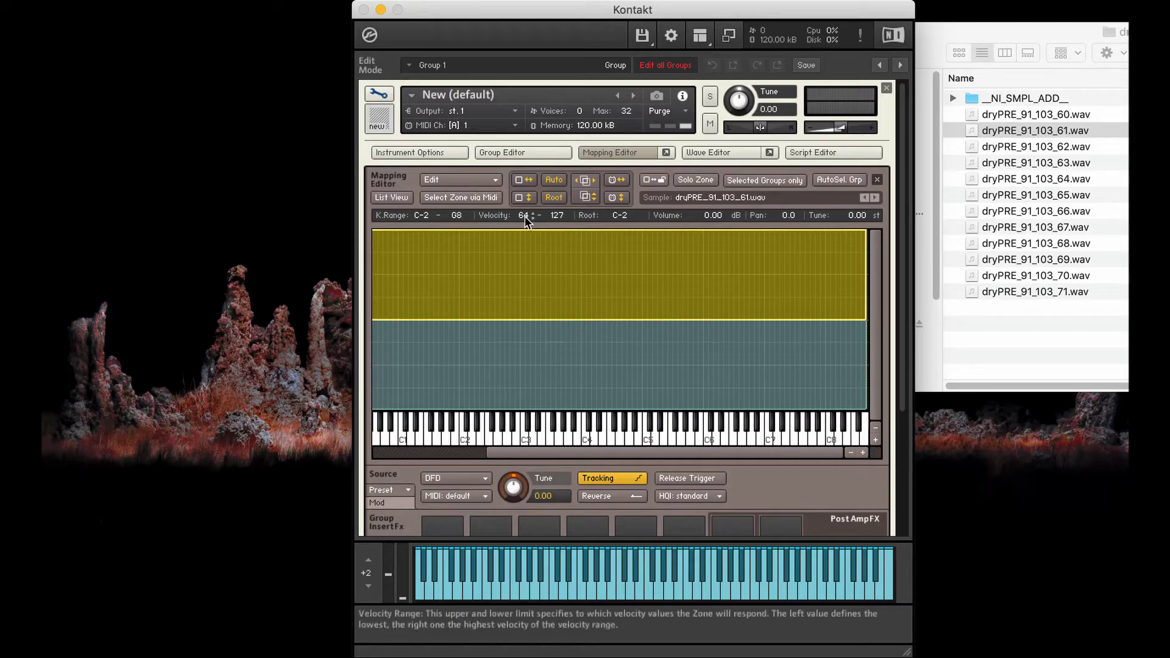
double_click(620, 215)
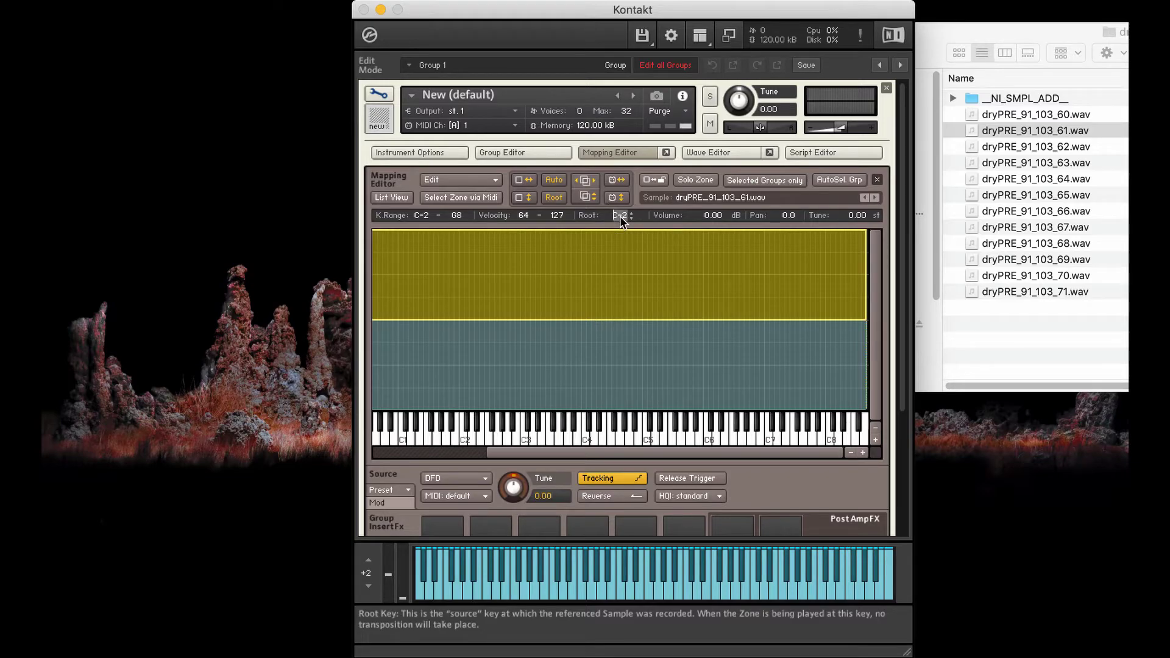
key("Return")
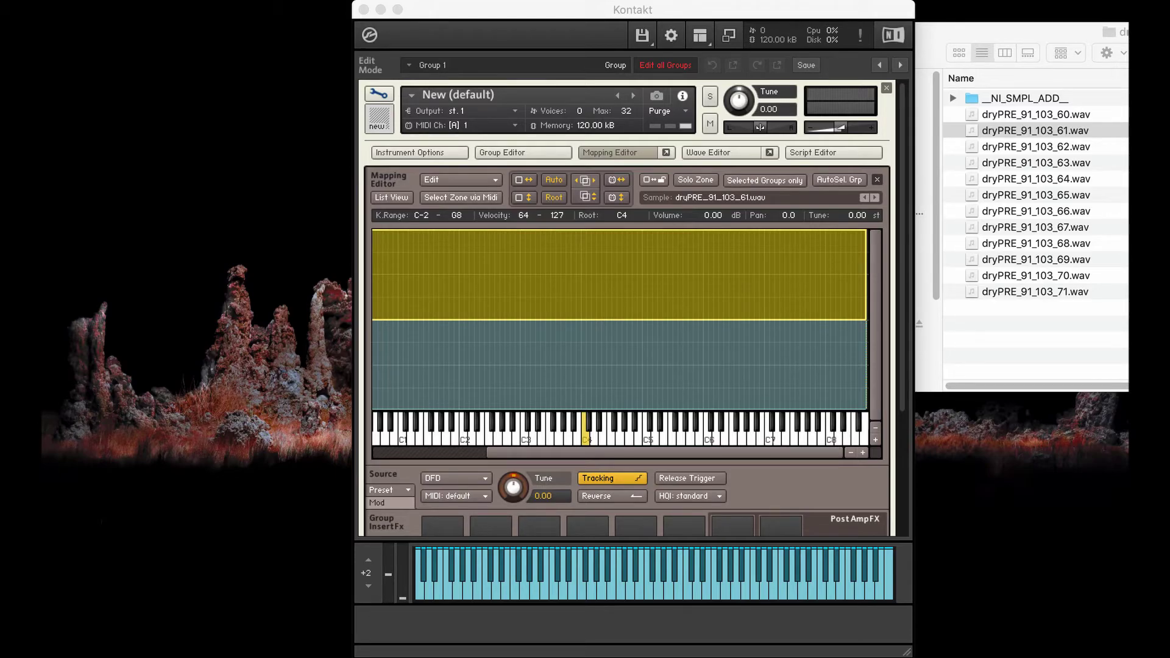
- Overlap the two velocity zones by lowering the dryPRE_91_103_61 zone's minimum to 45 and raising the dryPRE_91_103_60 zone's maximum
left_click(630, 319)
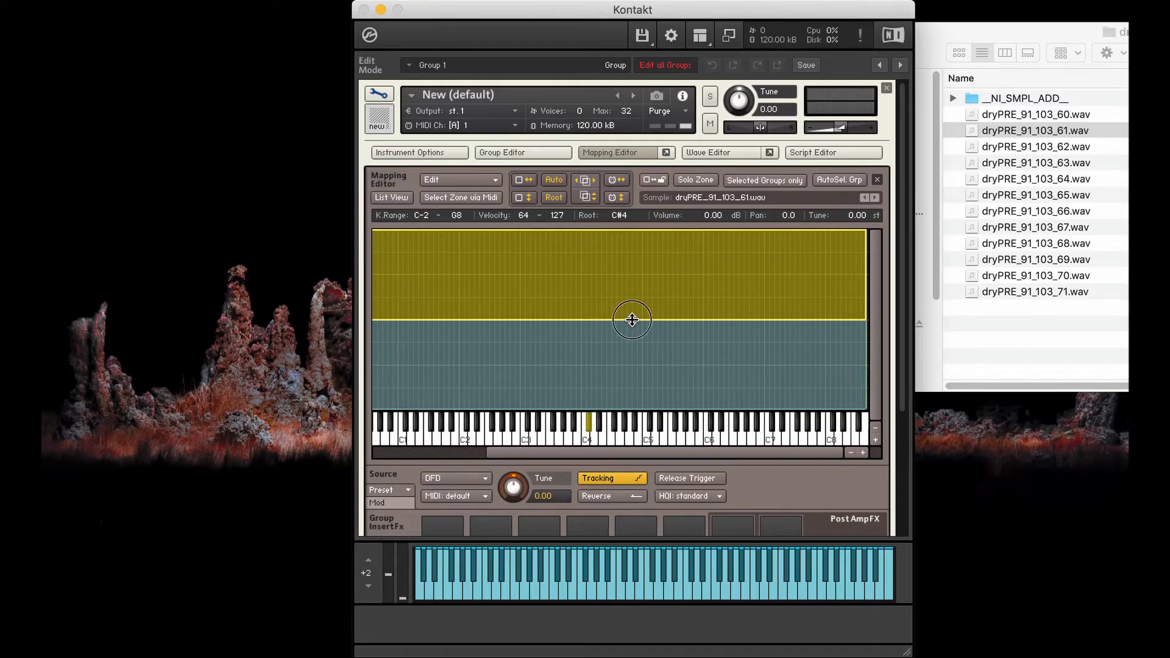
left_click_drag(632, 320, 631, 348)
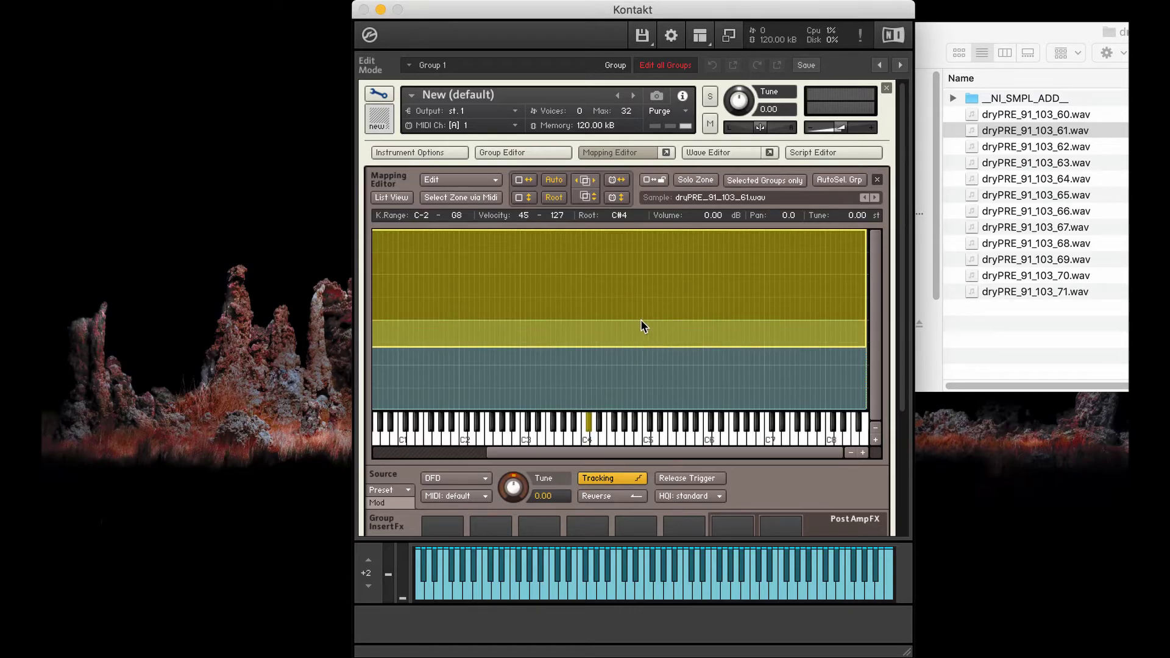
left_click(653, 366)
left_click_drag(654, 319, 653, 297)
- Select both overlapping zones and auto-apply velocity crossfades to them
left_click(612, 275, "shift")
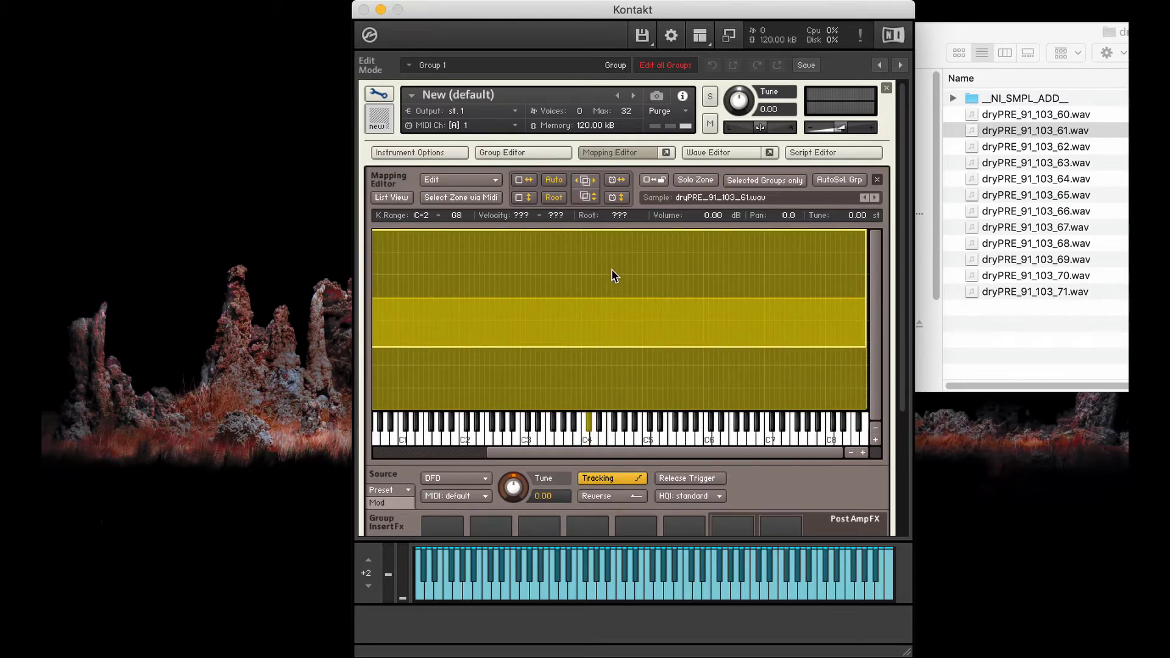
right_click(611, 270)
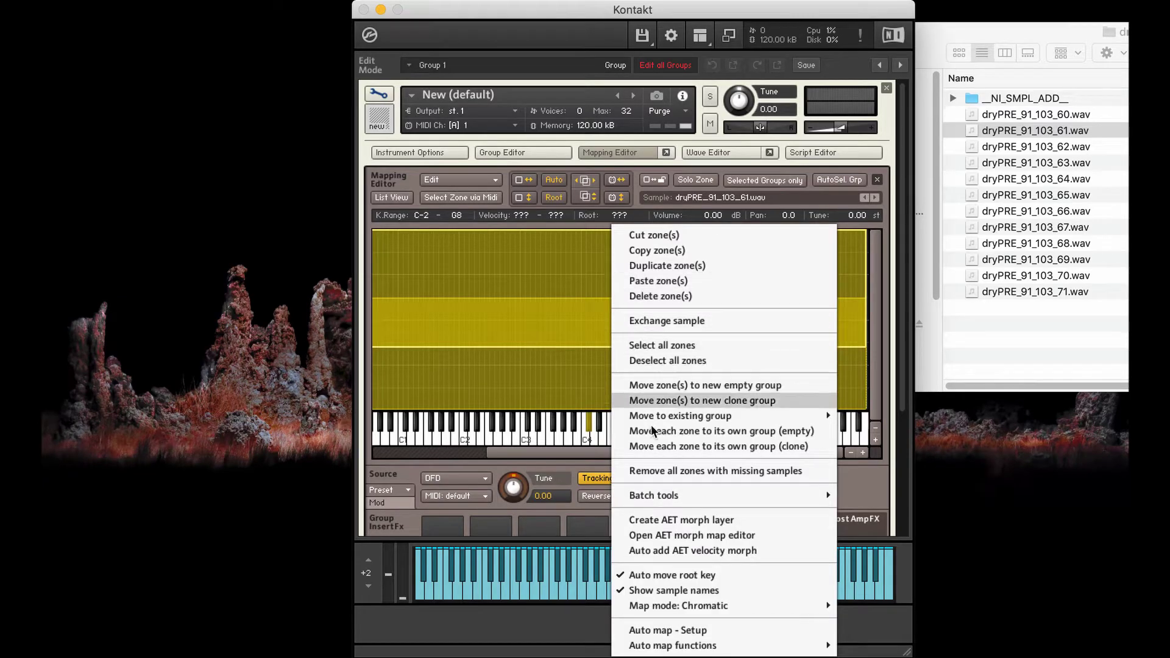
mouse_move(674, 499)
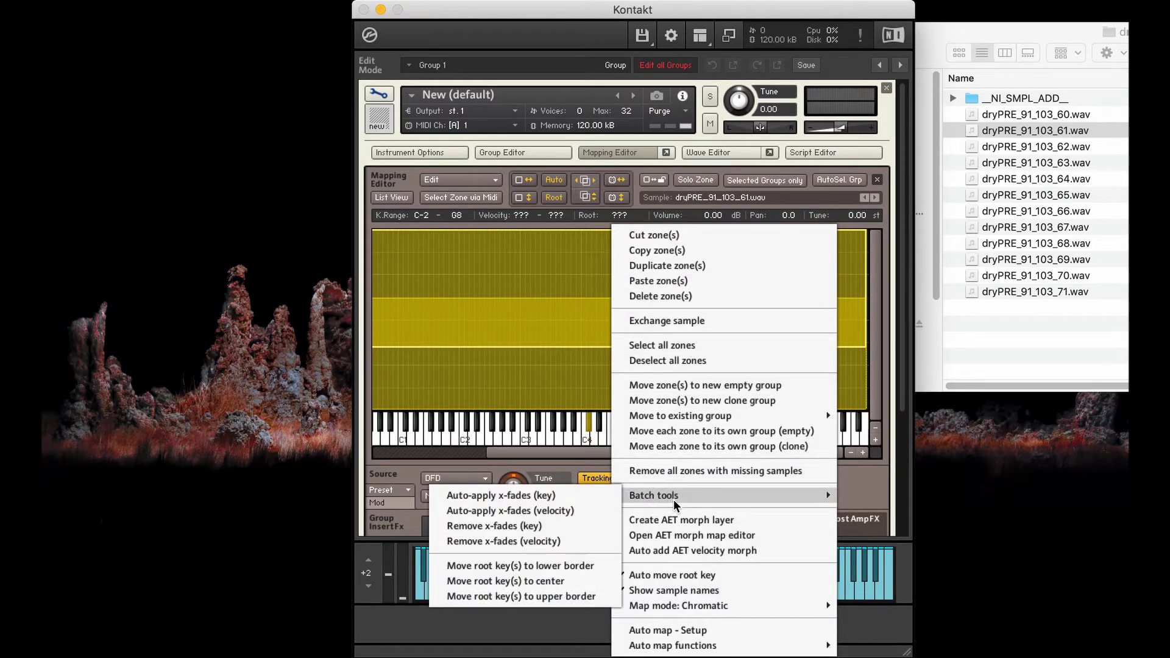
left_click(557, 513)
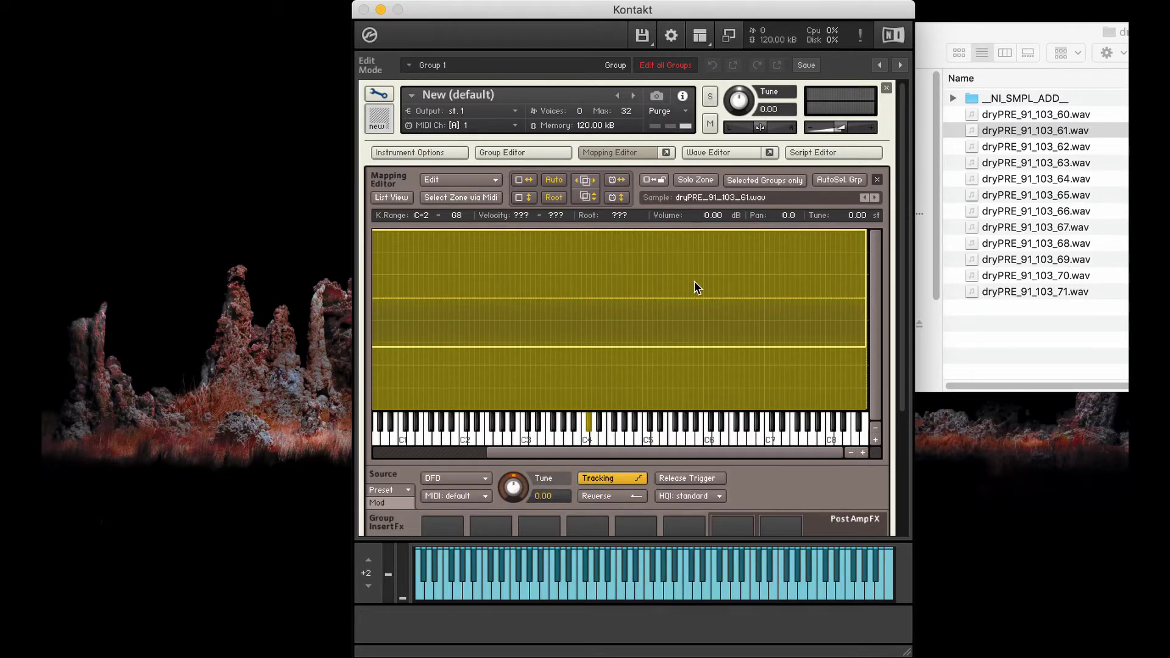
- Delete the dryPRE_91_103_60 and dryPRE_91_103_61 zones from the mapping grid
left_click(604, 350)
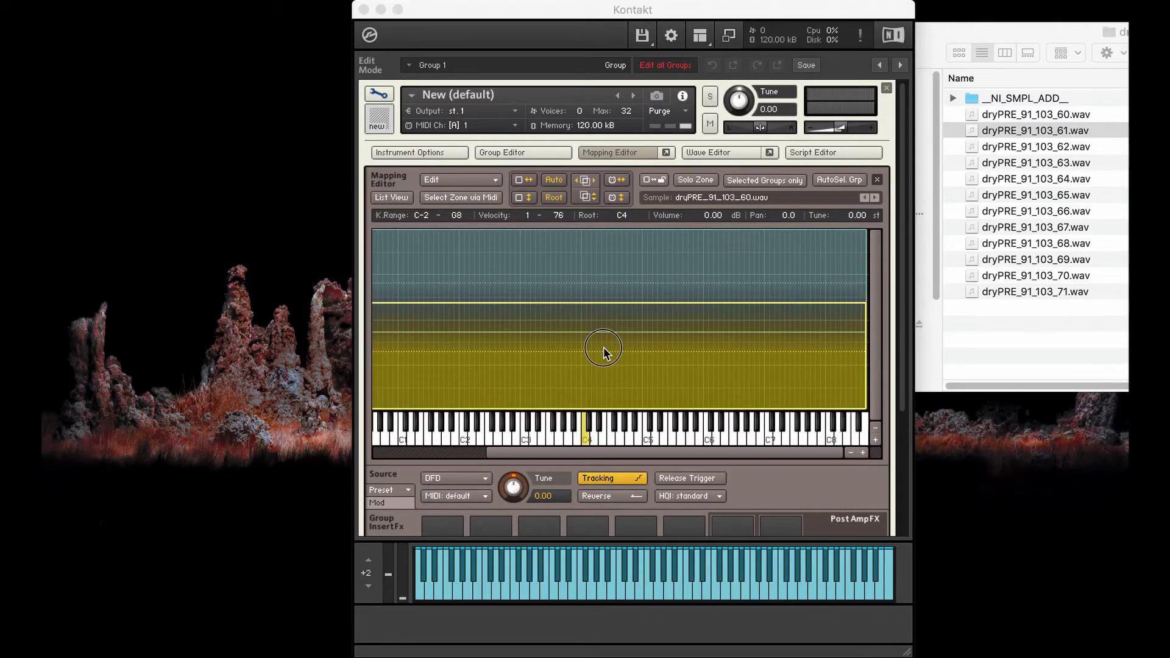
key("Delete")
left_click(591, 287)
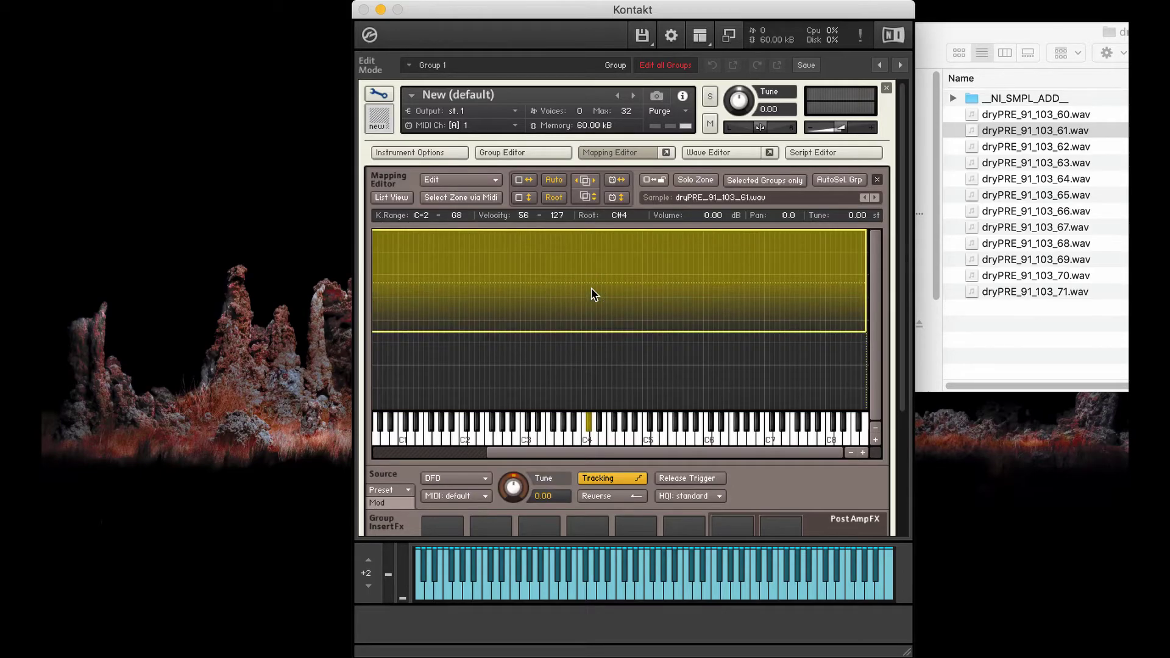
key("Delete")
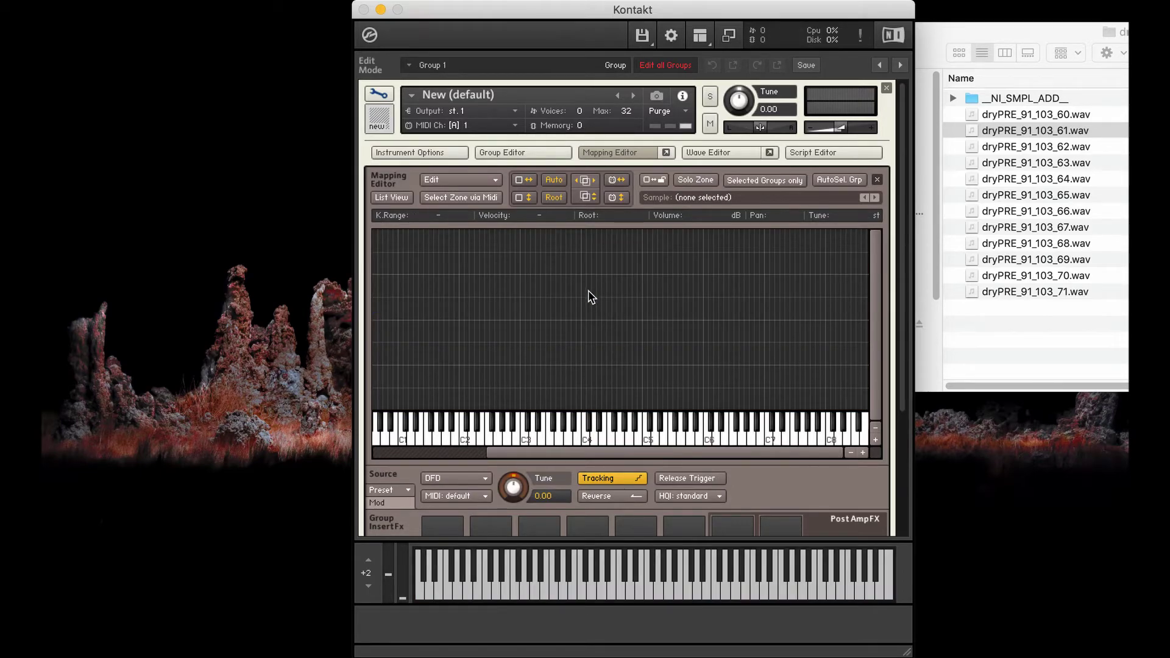
- Open the Mapping Editor in its own window, turn on List View, and close the separate window
left_click(666, 152)
left_click_drag(882, 249, 637, 84)
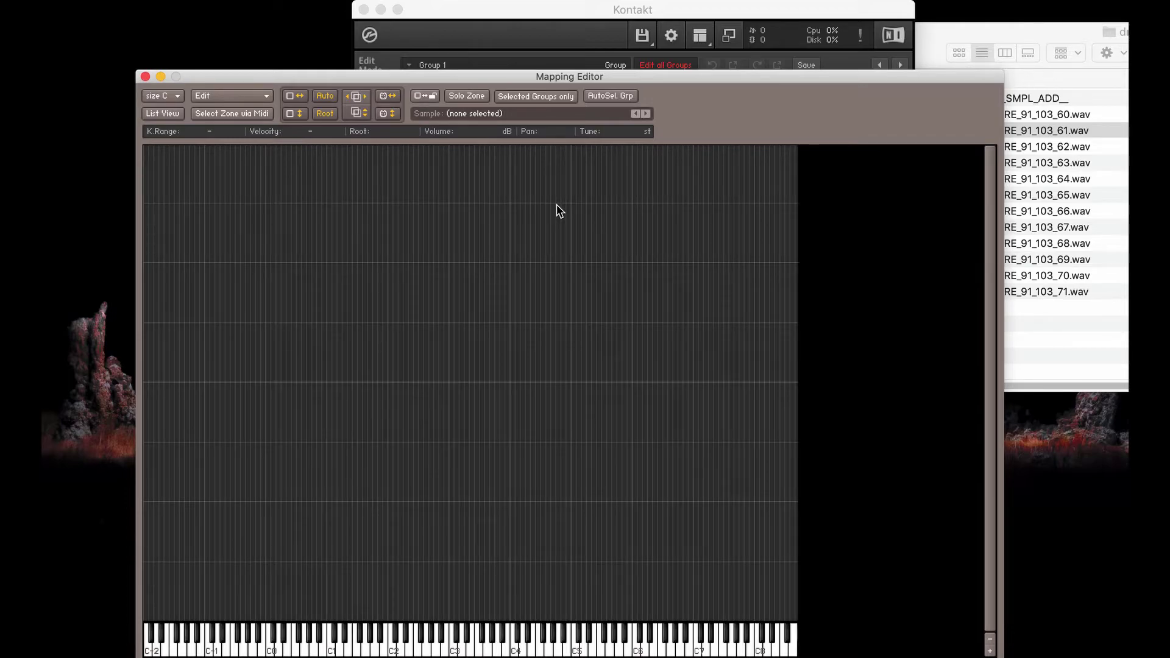
left_click(173, 117)
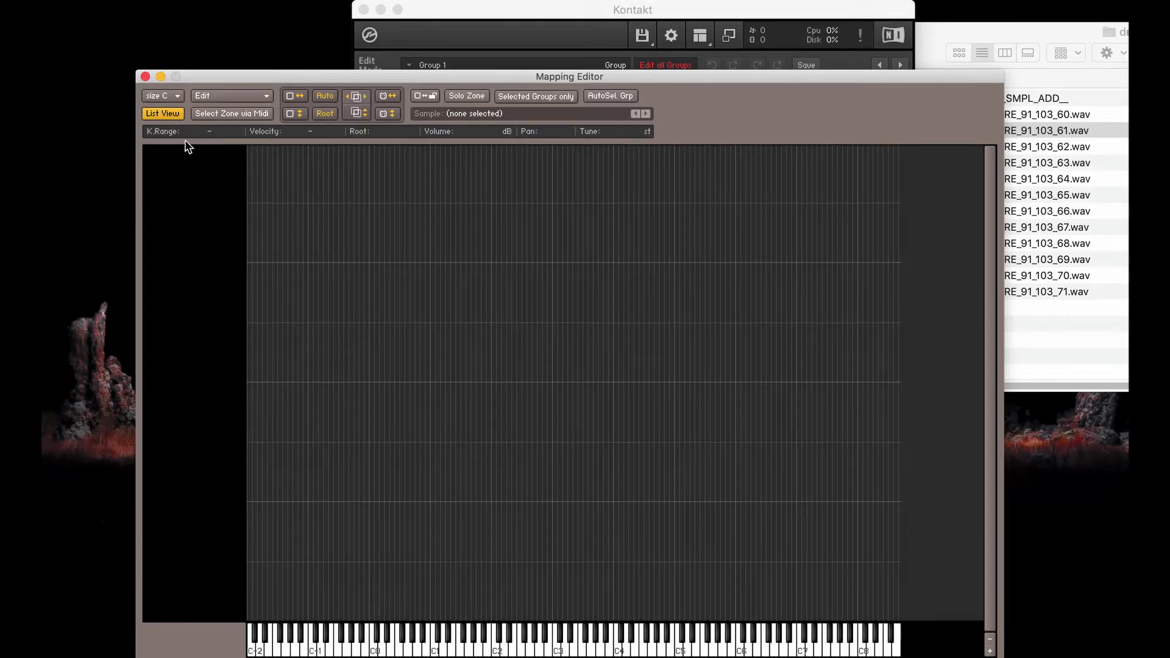
left_click(149, 76)
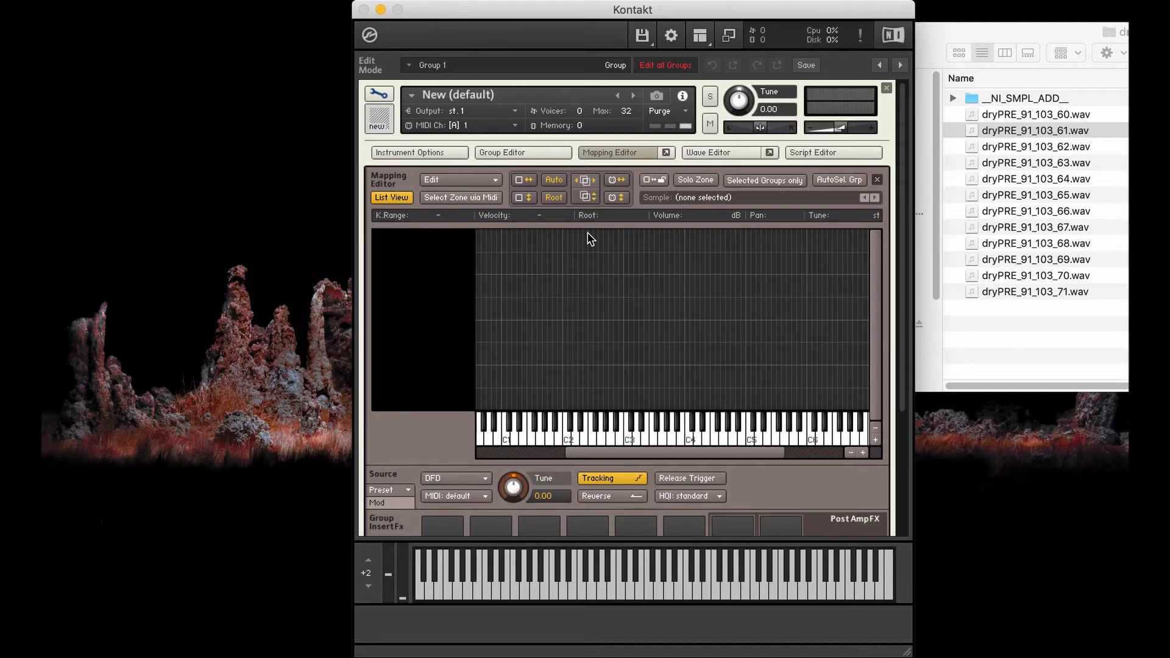
- Import all twelve samples, dryPRE_91_103_60.wav through dryPRE_91_103_71.wav, from Finder into the mapping grid as wide, full-velocity zones
left_click(1028, 131)
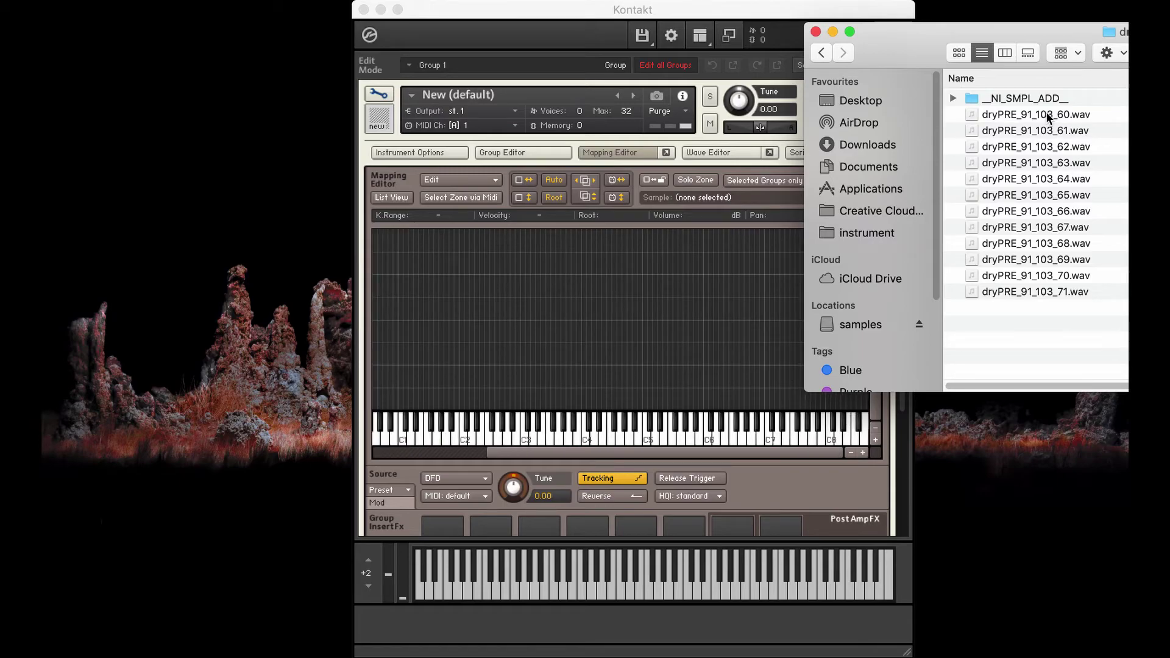
left_click(1048, 116)
left_click(1051, 292, "shift")
left_click_drag(1040, 130, 549, 268)
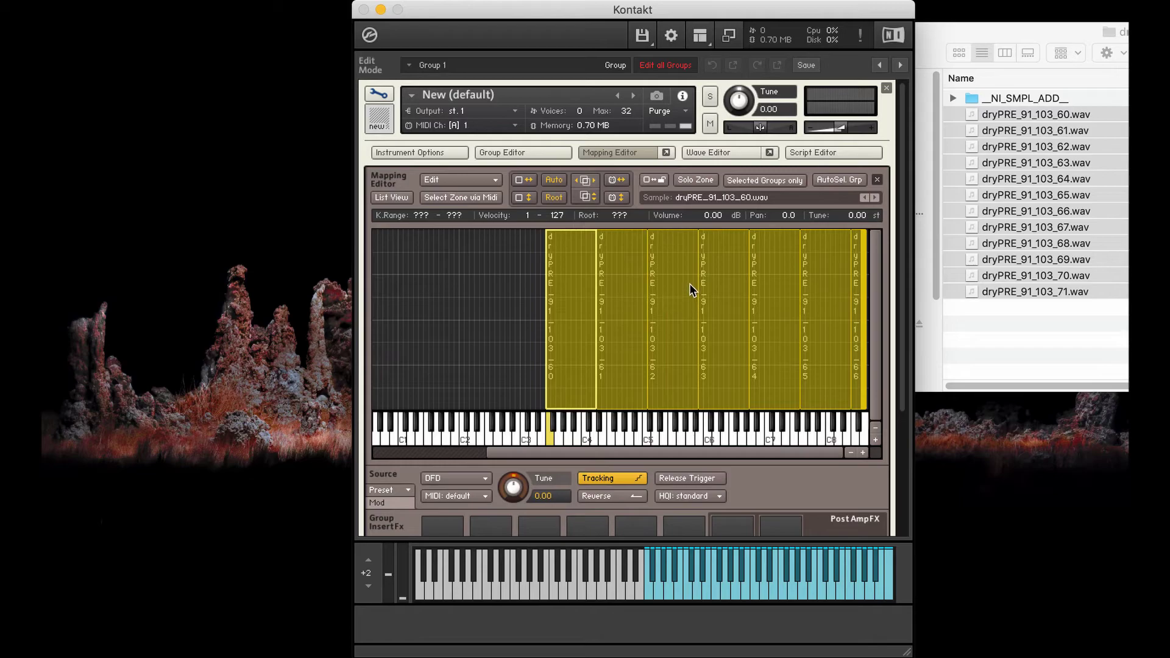
- Set up auto-mapping for the dryPRE zones with the dryPRE filename token as Make Group Name, apply it, and close the setup
right_click(657, 284)
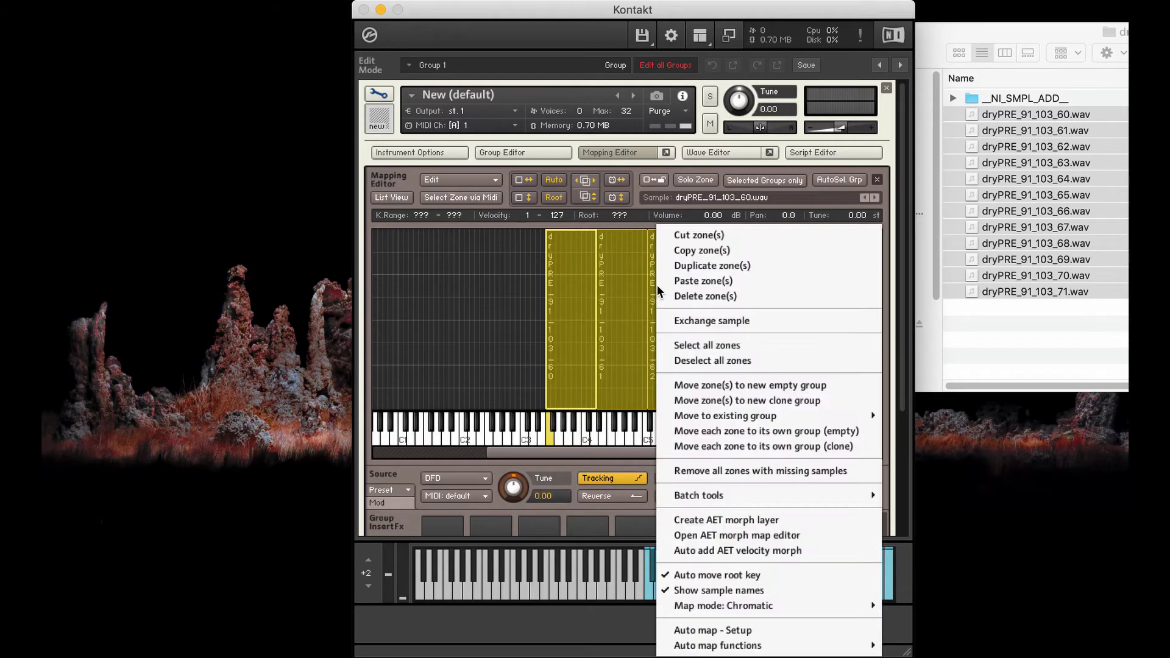
left_click(807, 630)
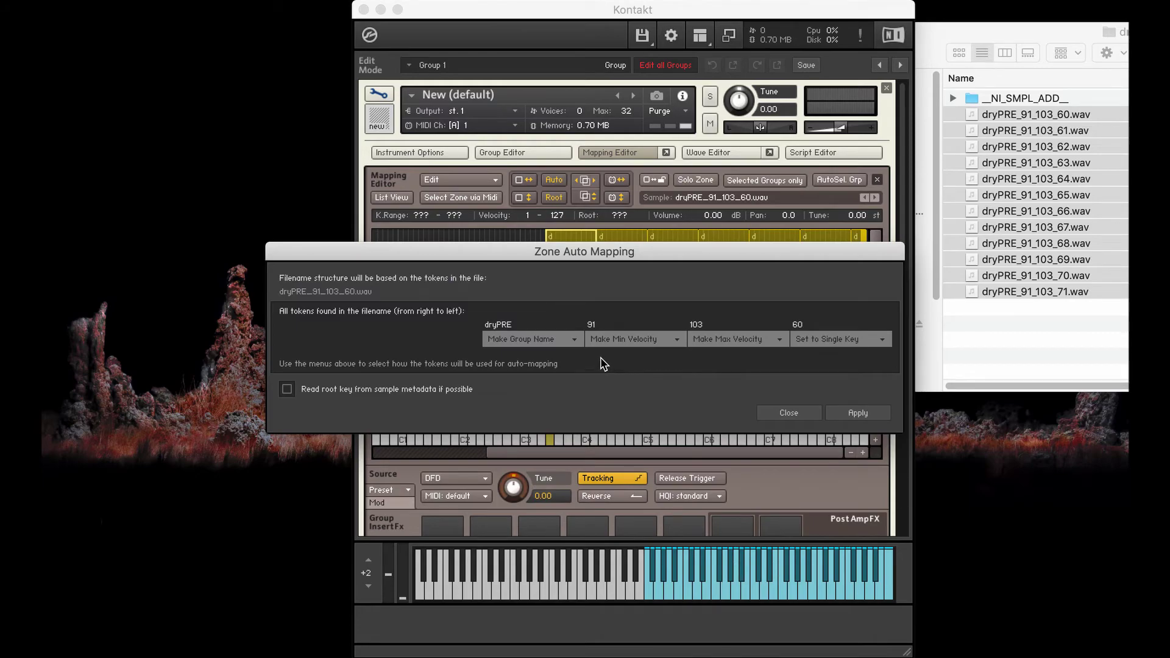
left_click(569, 338)
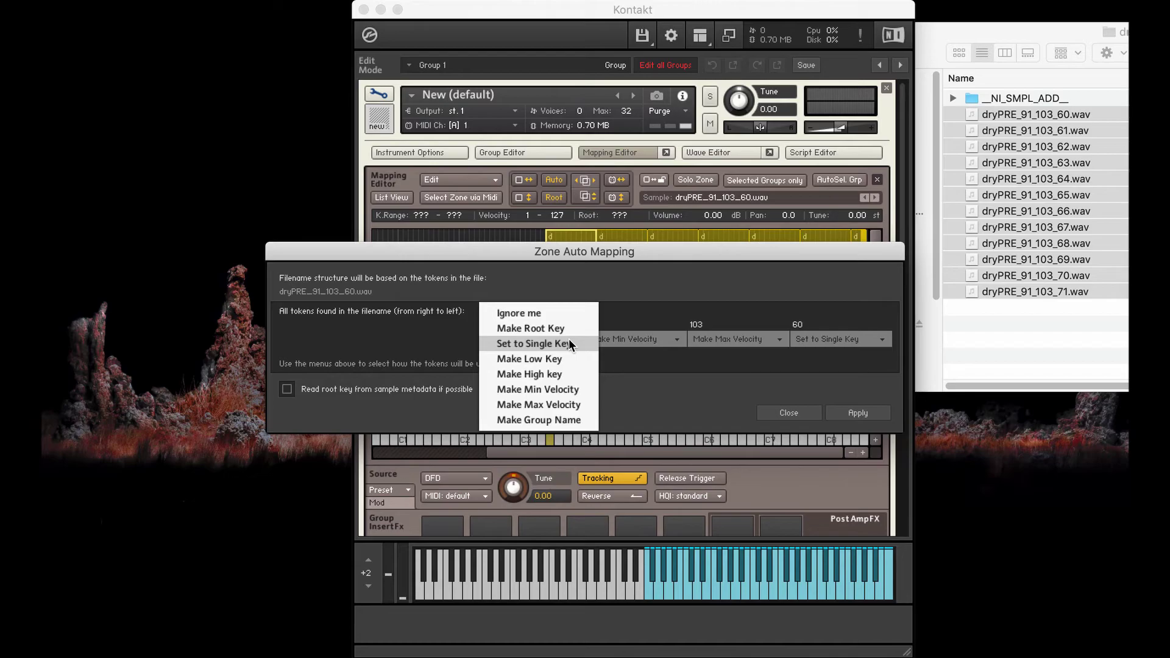
left_click(591, 420)
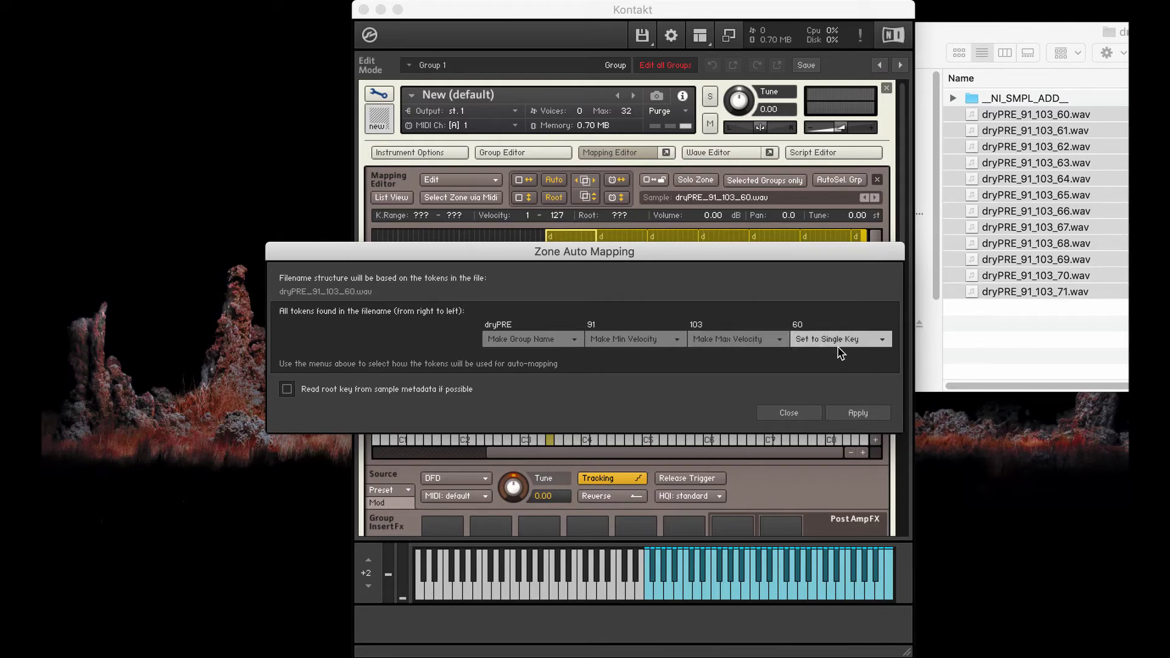
left_click(860, 413)
left_click(775, 414)
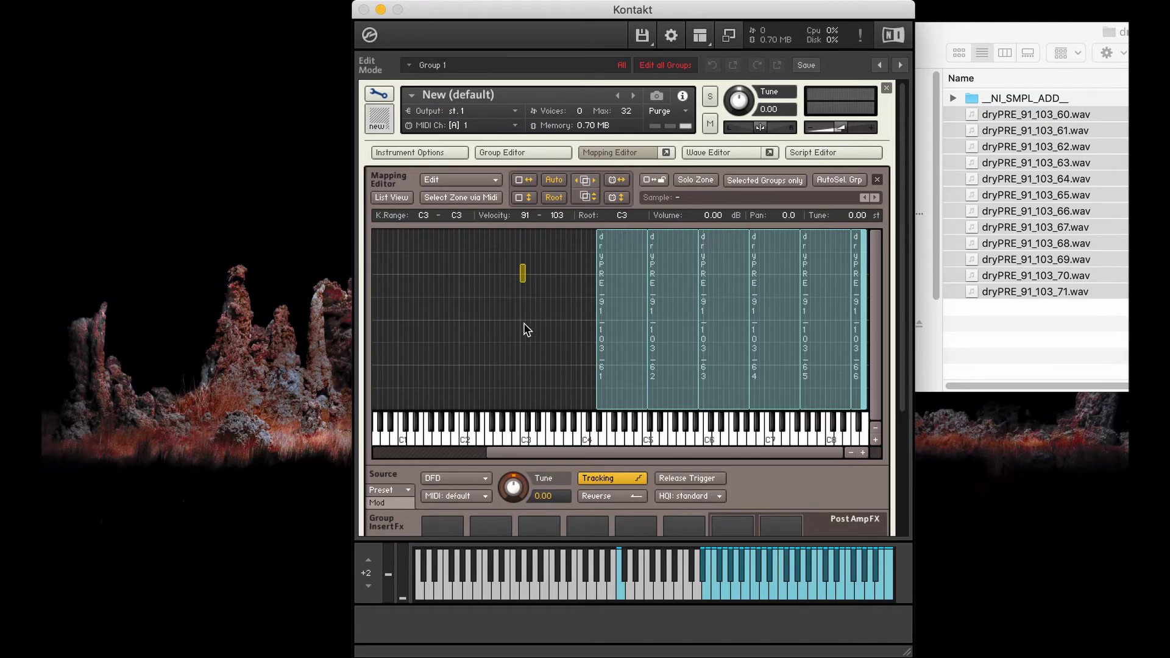
- Select the remaining wide dryPRE zones, auto-map them from their filenames, and clear the selection
left_click(525, 325)
left_click_drag(525, 326, 969, 332)
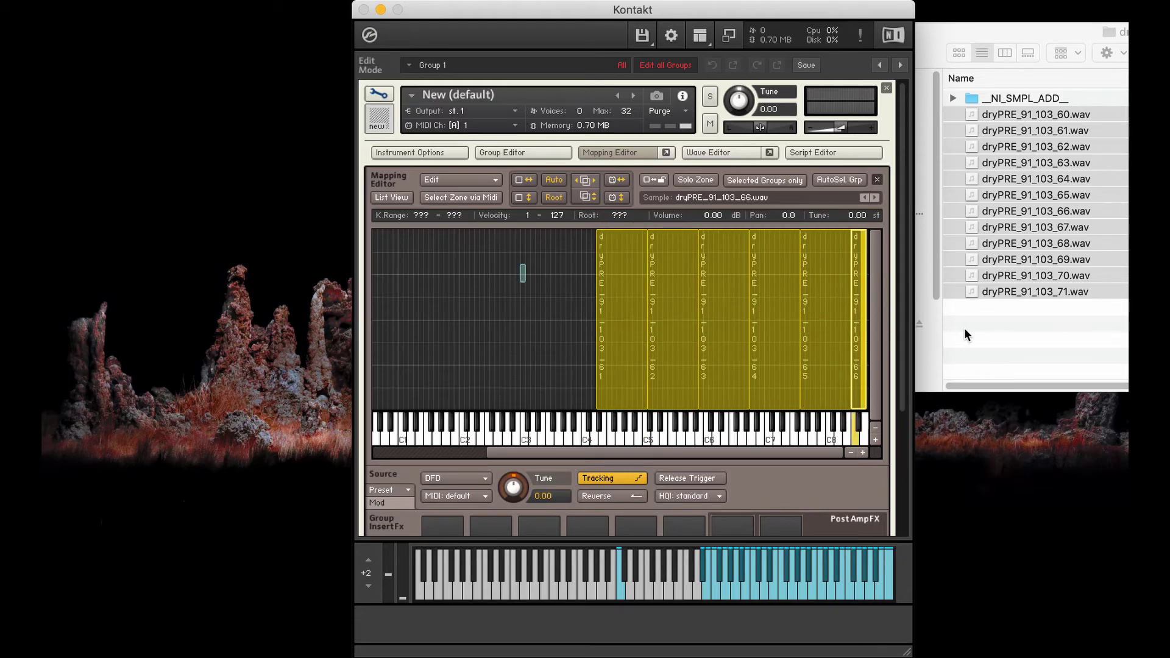
left_click(555, 182)
left_click(597, 323)
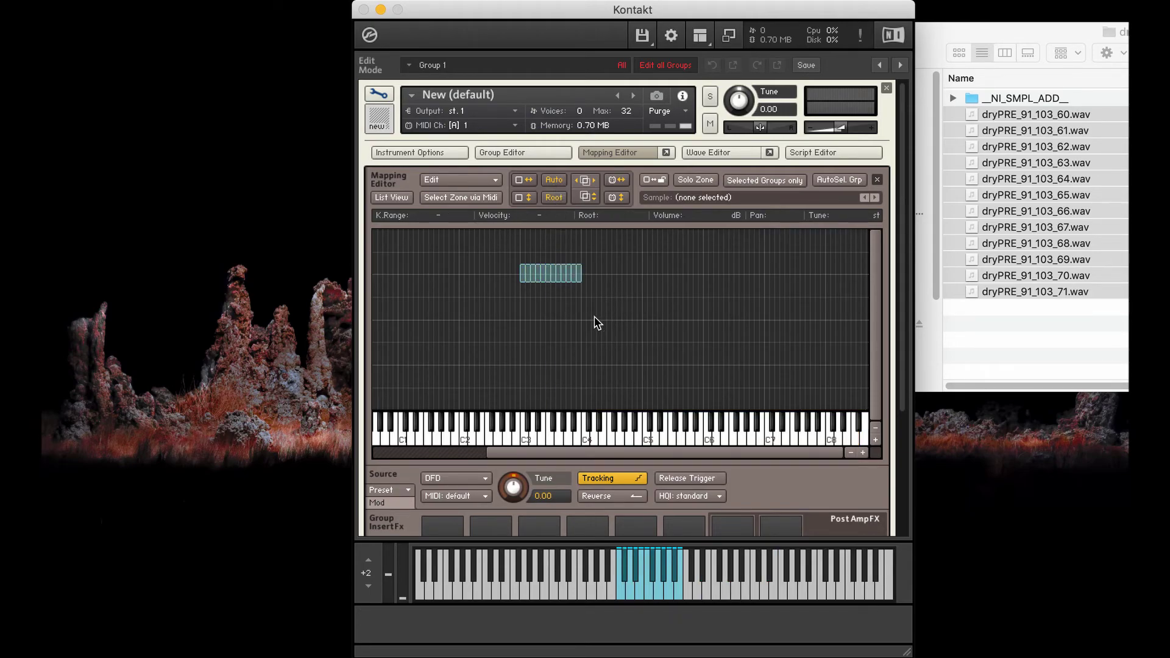
- Switch to Finder, go to the dryL folder, and import dryL_91_103_60.wav through dryL_91_103_71.wav into the mapping grid
left_click(992, 148)
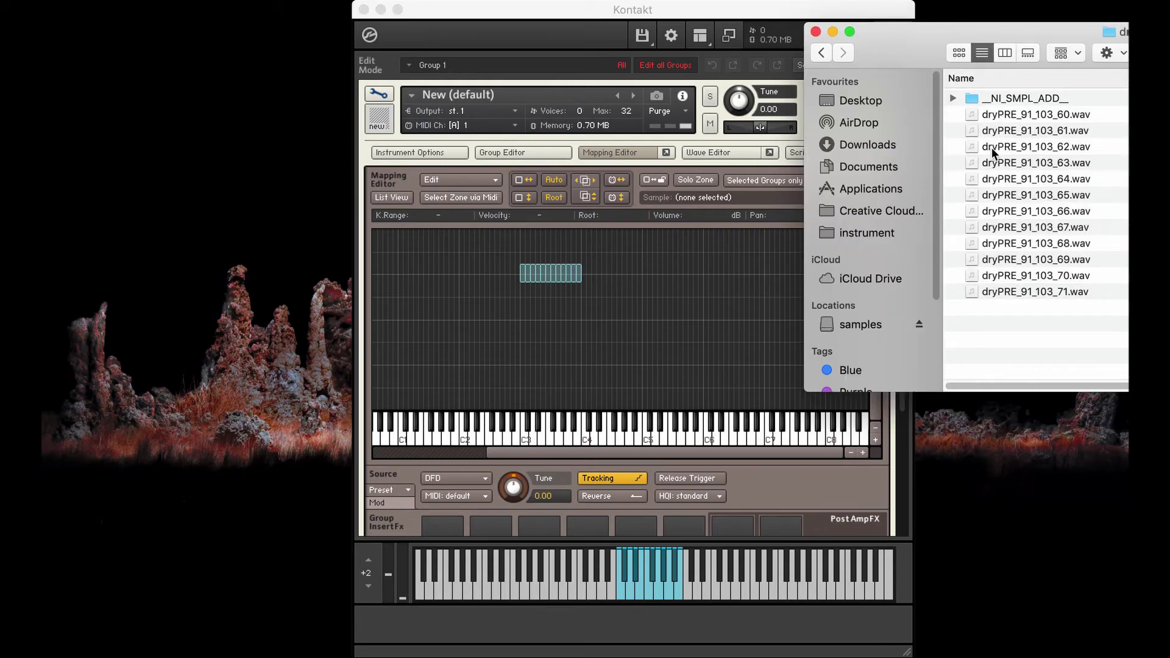
left_click(822, 53)
double_click(990, 105)
left_click_drag(1050, 287, 602, 276)
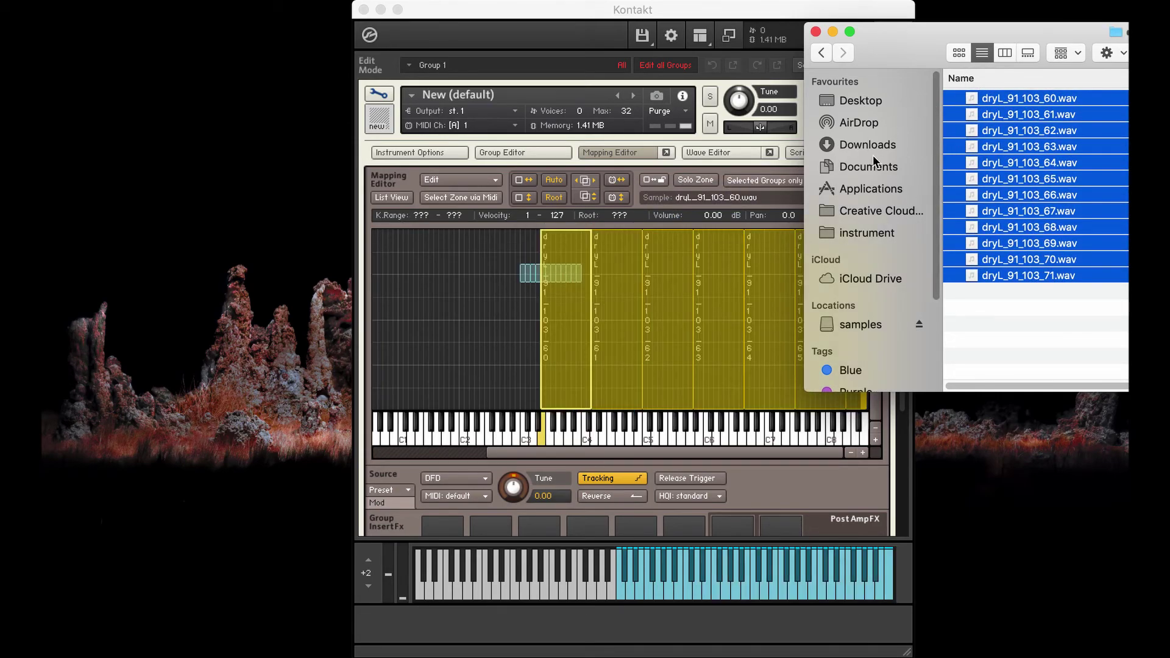
- Select the newly added dryL zones and auto-map them to keys and velocities from their filenames
left_click(512, 249)
left_click_drag(491, 318, 1096, 345)
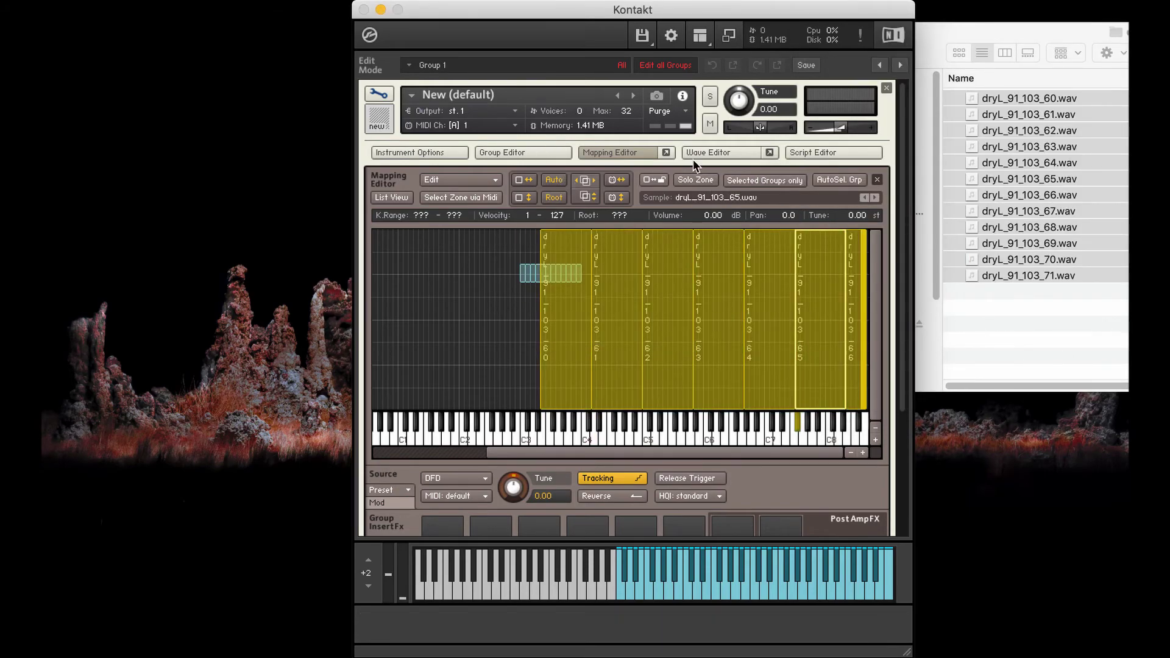
left_click(554, 181)
left_click_drag(568, 316, 1097, 359)
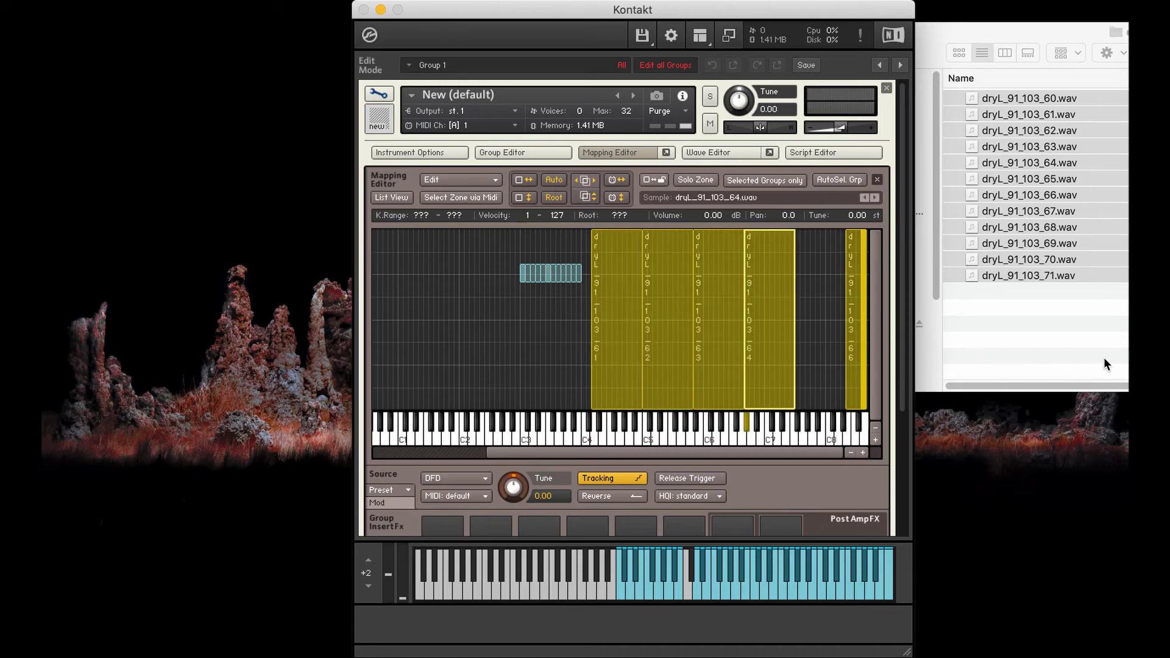
left_click(555, 180)
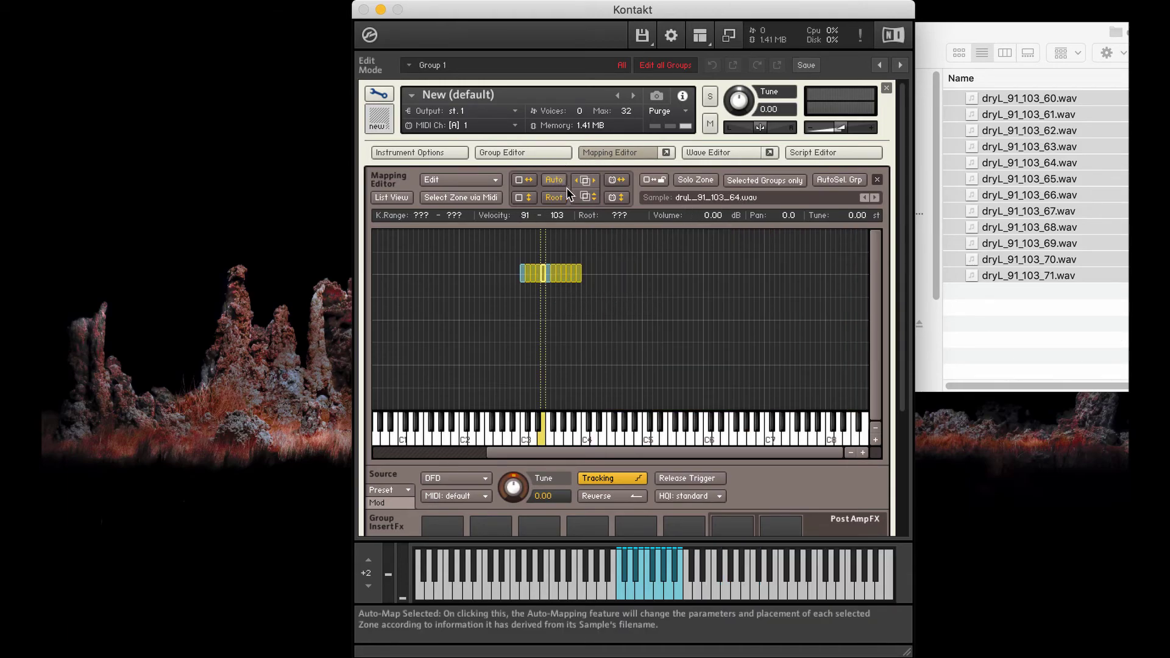
- Switch to Finder, go to the dryR folder, and import dryR_91_103_60.wav through dryR_91_103_71.wav into the mapping grid
left_click(1034, 322)
left_click(821, 53)
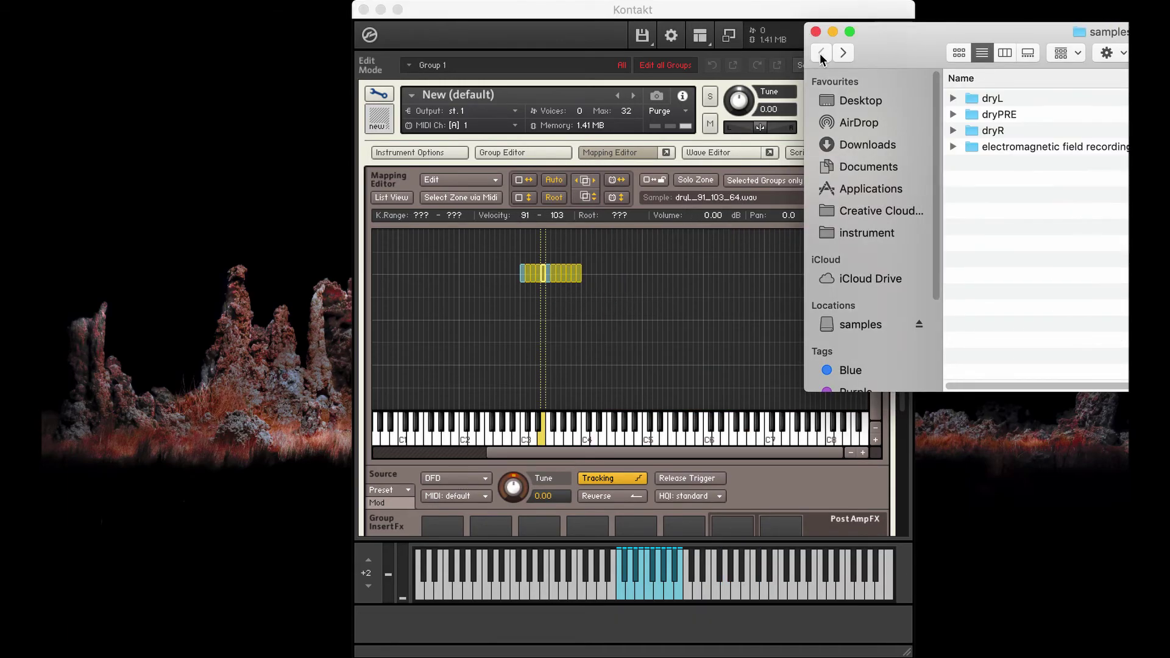
double_click(993, 131)
left_click(1061, 335)
left_click_drag(1061, 335, 1095, 351)
- Auto-map the dryR zones from their filenames and clear the zone selection
left_click(536, 291)
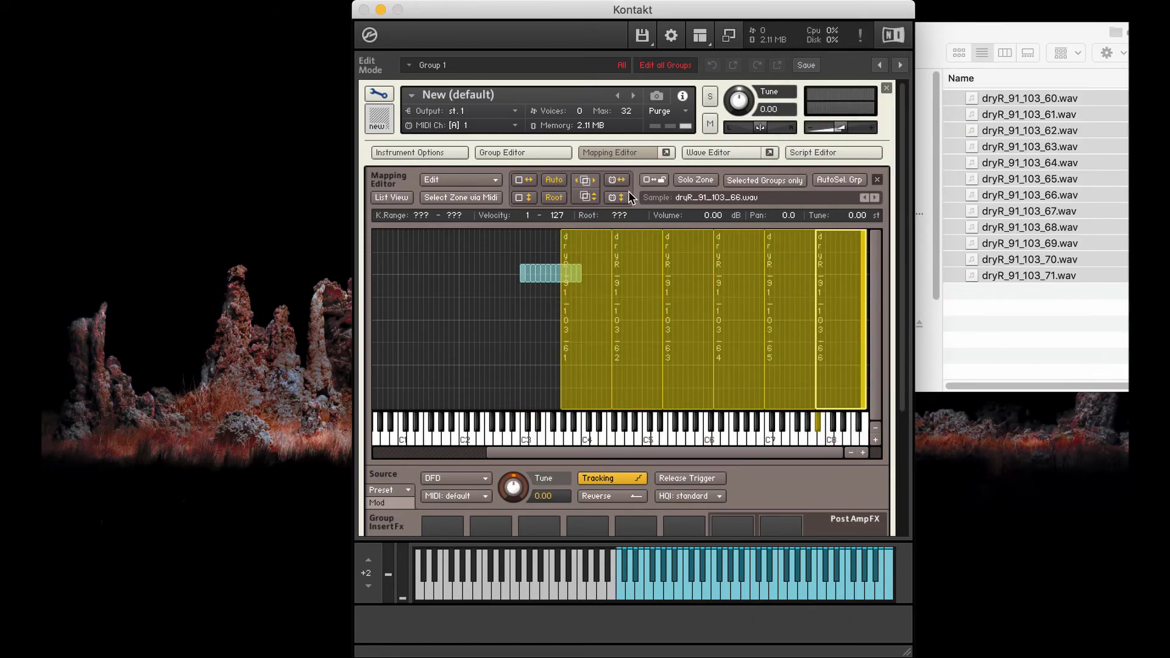
left_click(557, 181)
left_click(642, 333)
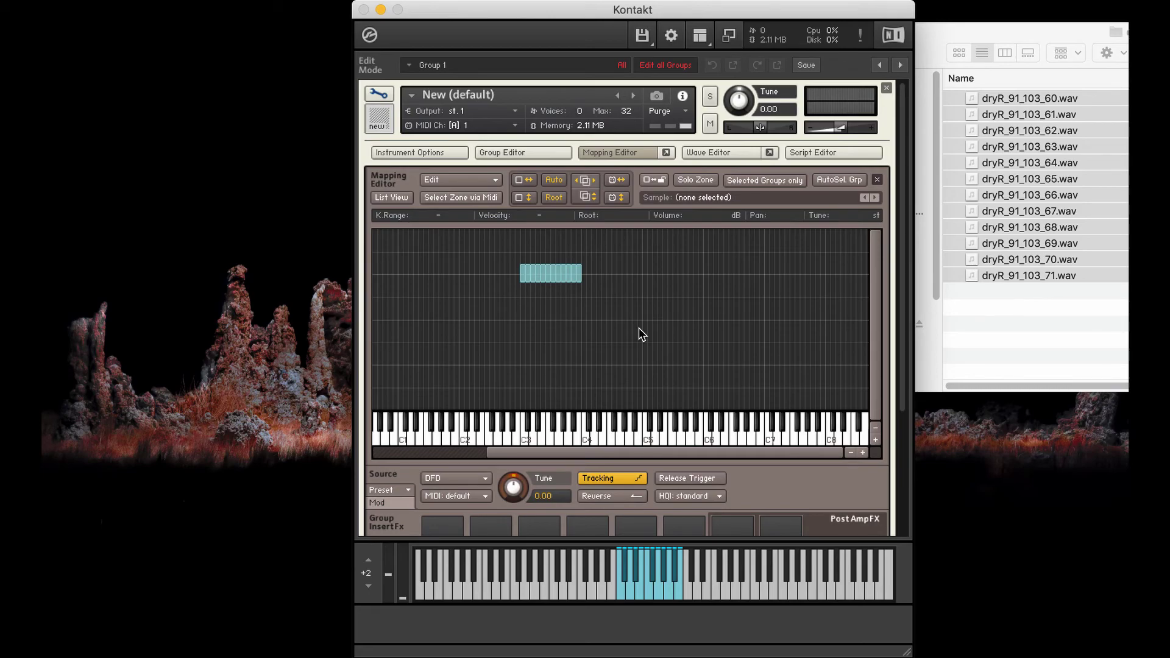
- Select all mapped zones, auto-spread their velocity ranges to 1–127, and deselect them
left_click_drag(663, 322, 432, 228)
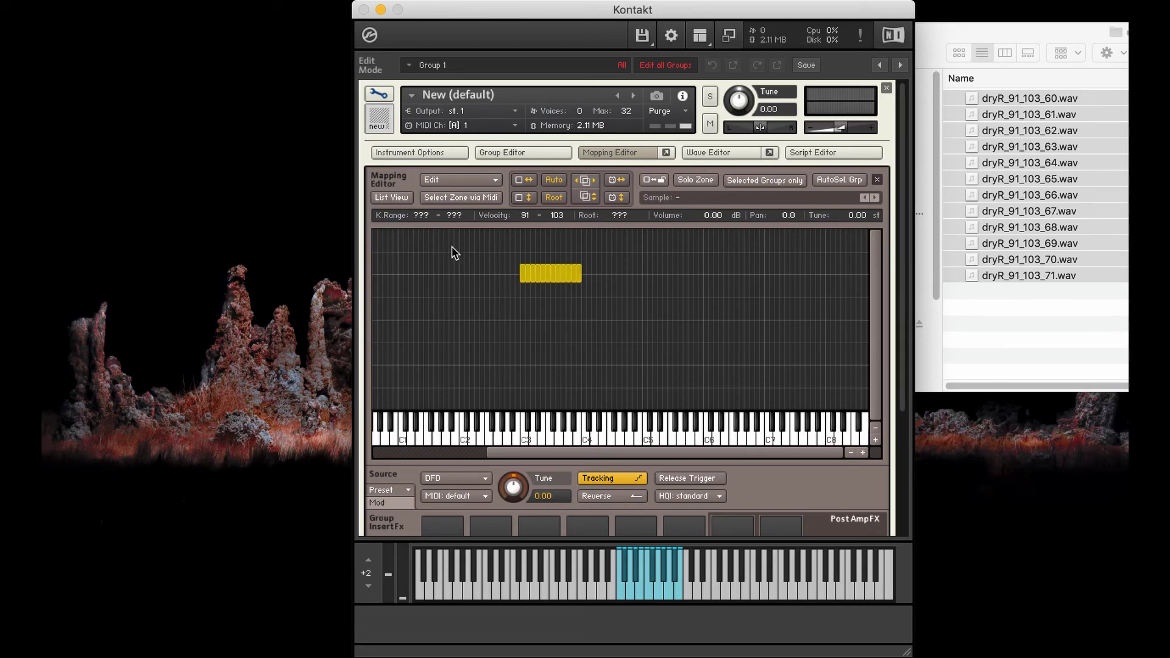
left_click(523, 198)
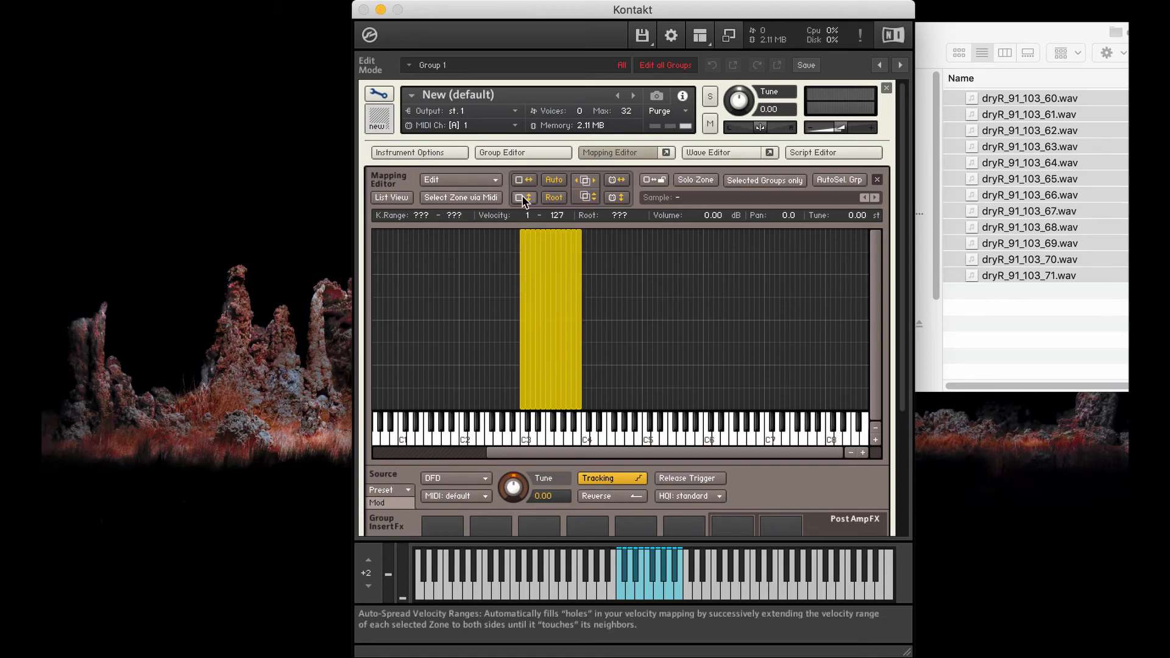
left_click(610, 274)
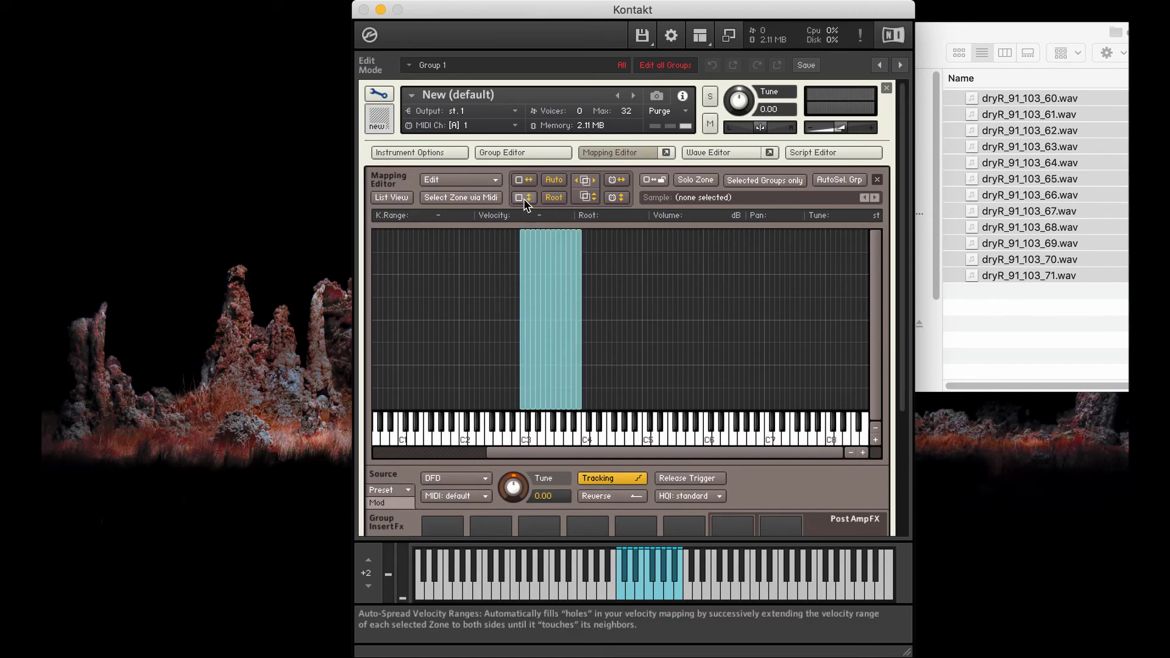